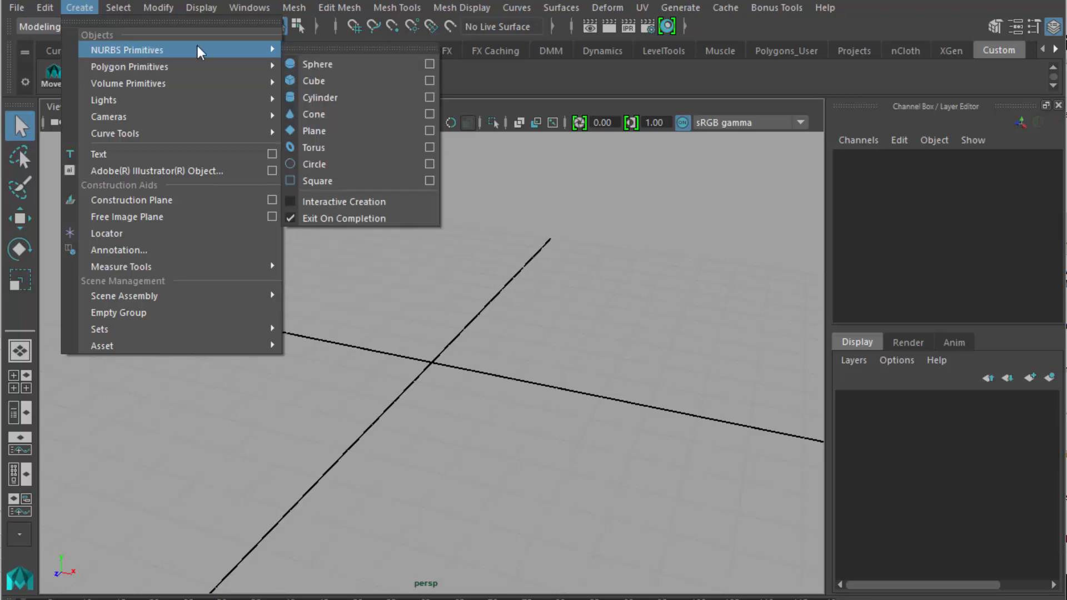
# Create a NURBS circle at the origin and rename it hand_control in the Outliner.
pyautogui.click(339, 165)
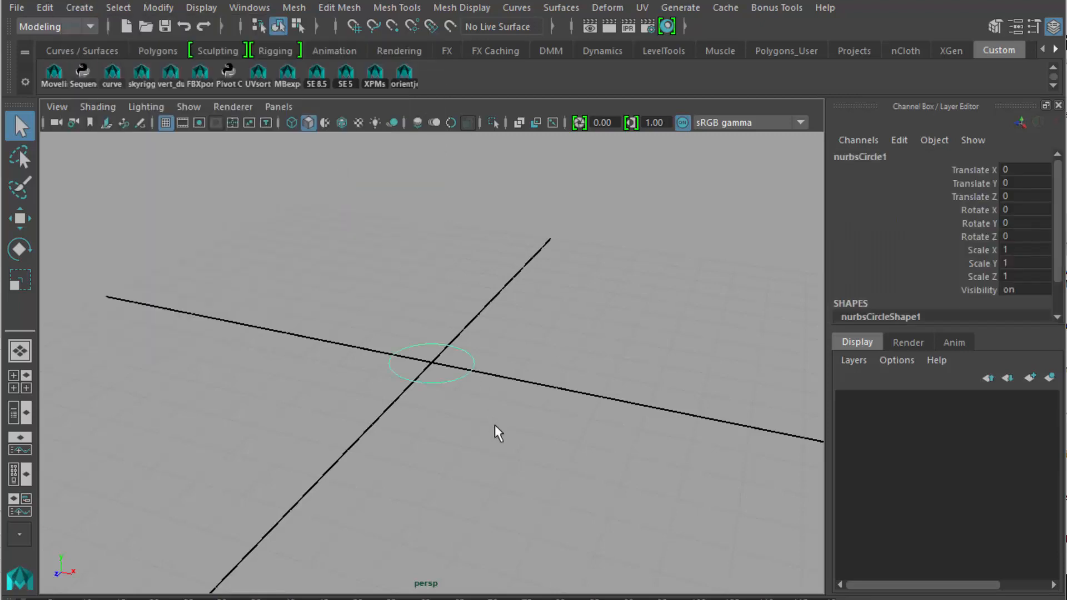
pyautogui.scroll(2, 495, 425)
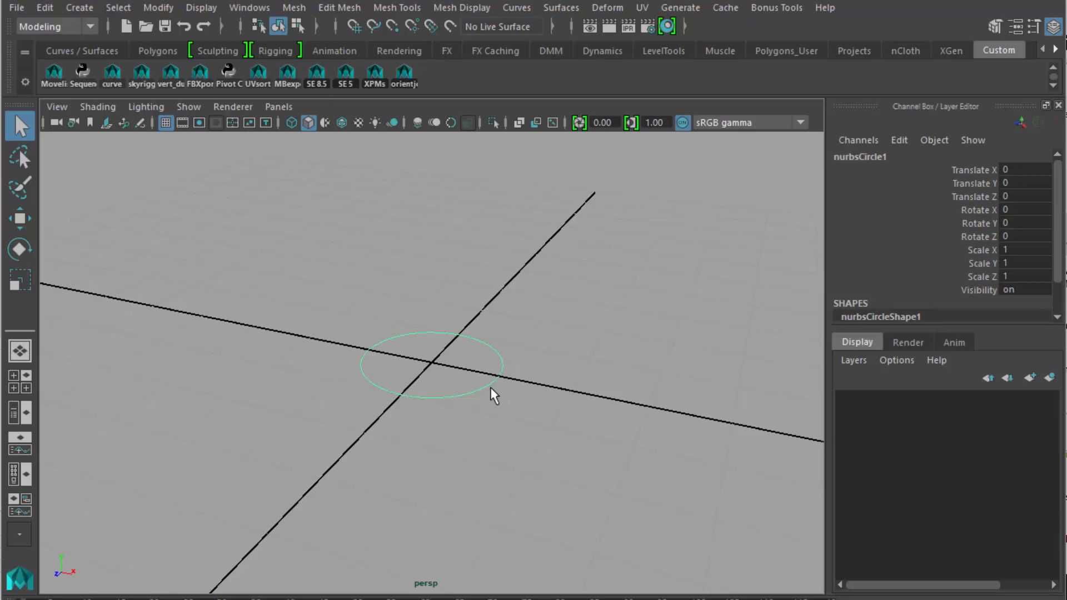
pyautogui.hotkey('shift', 'o')
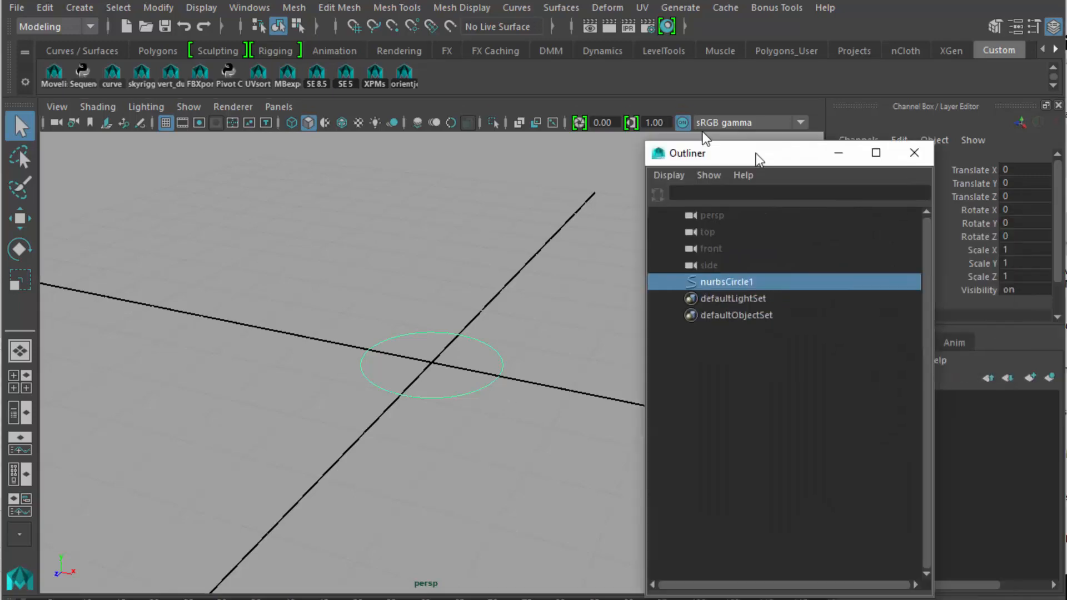
pyautogui.doubleClick(675, 252)
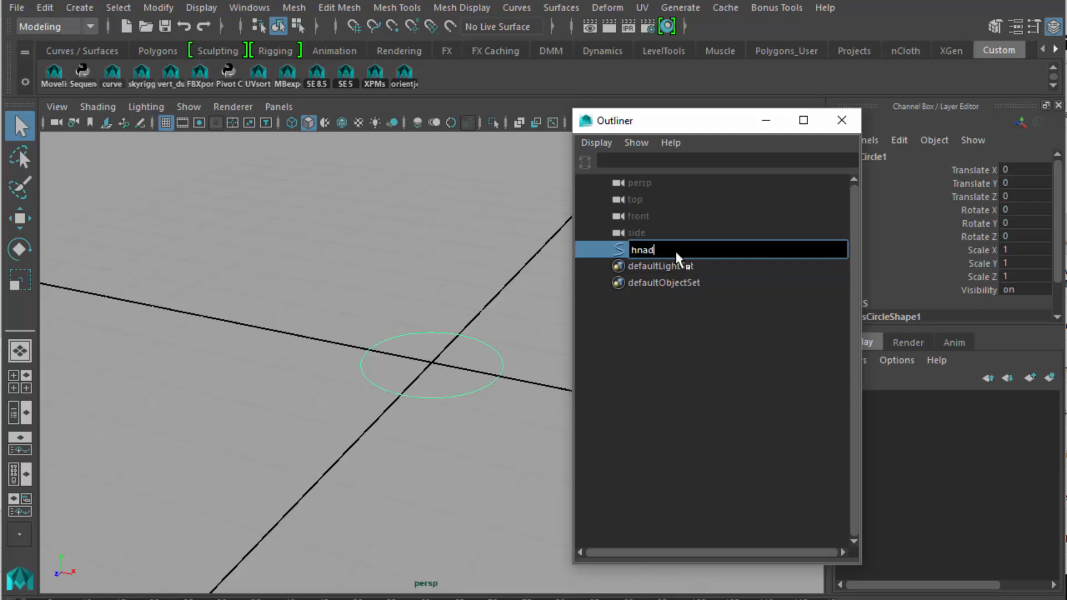
pyautogui.press('BackSpace')
pyautogui.press('BackSpace')
pyautogui.write('and_control')
pyautogui.press('Return')
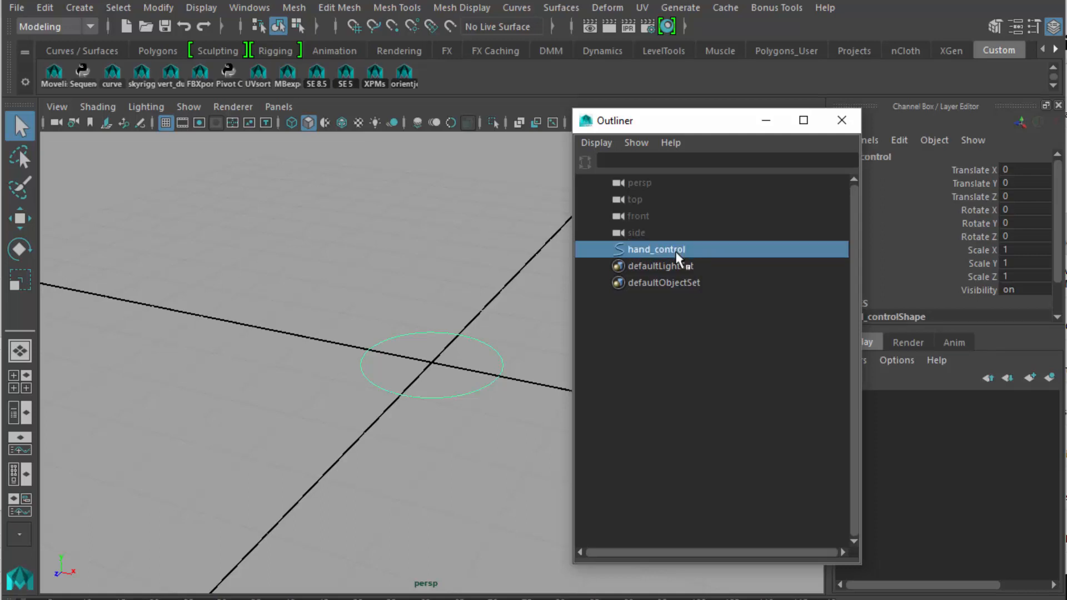
pyautogui.moveTo(713, 121); pyautogui.dragTo(851, 107)
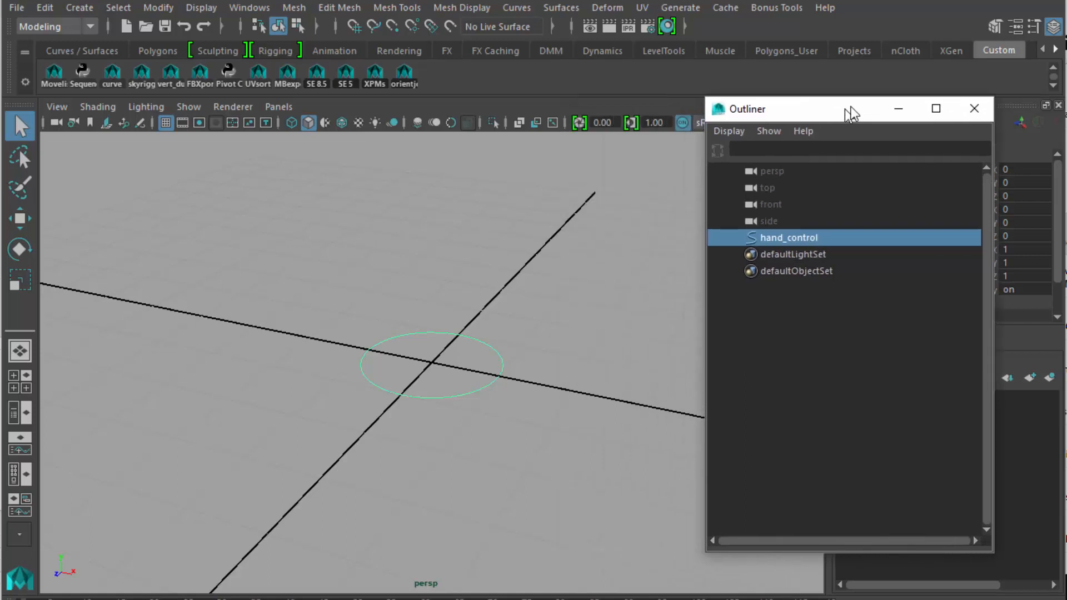
# Duplicate the hand_control circle and move the copy along the X axis to about -3.11.
pyautogui.click(497, 309)
pyautogui.click(493, 375)
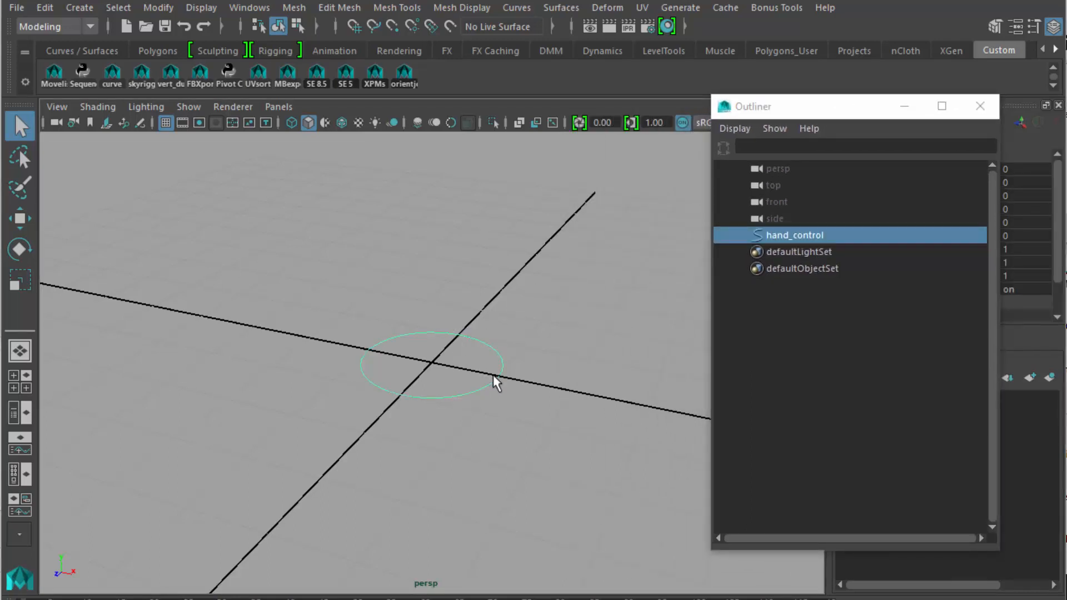
pyautogui.hotkey('ctrl', 'd')
pyautogui.press('w')
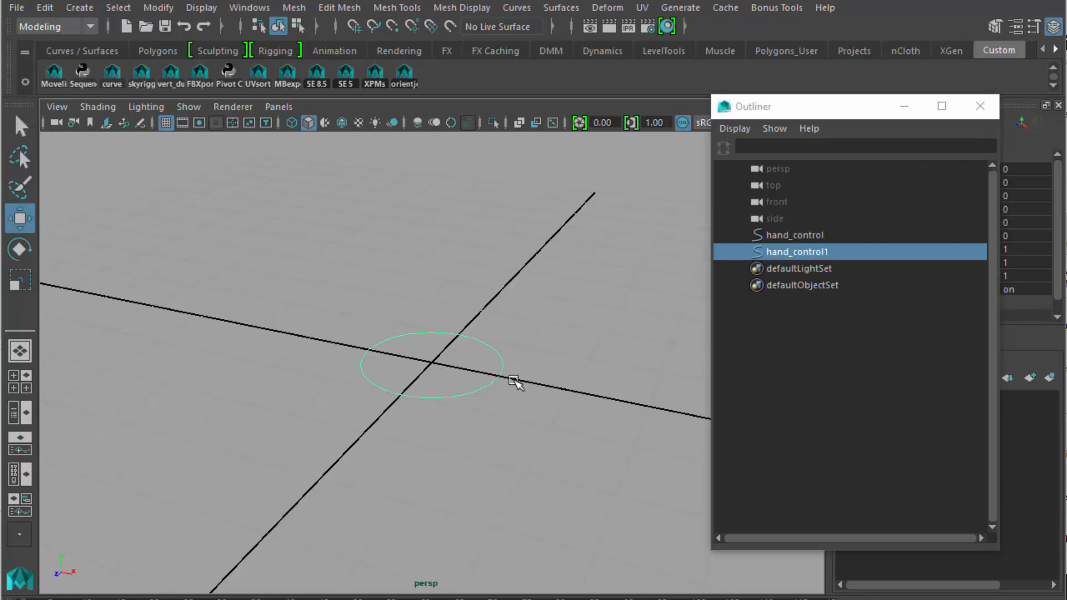
pyautogui.moveTo(507, 380); pyautogui.dragTo(314, 335)
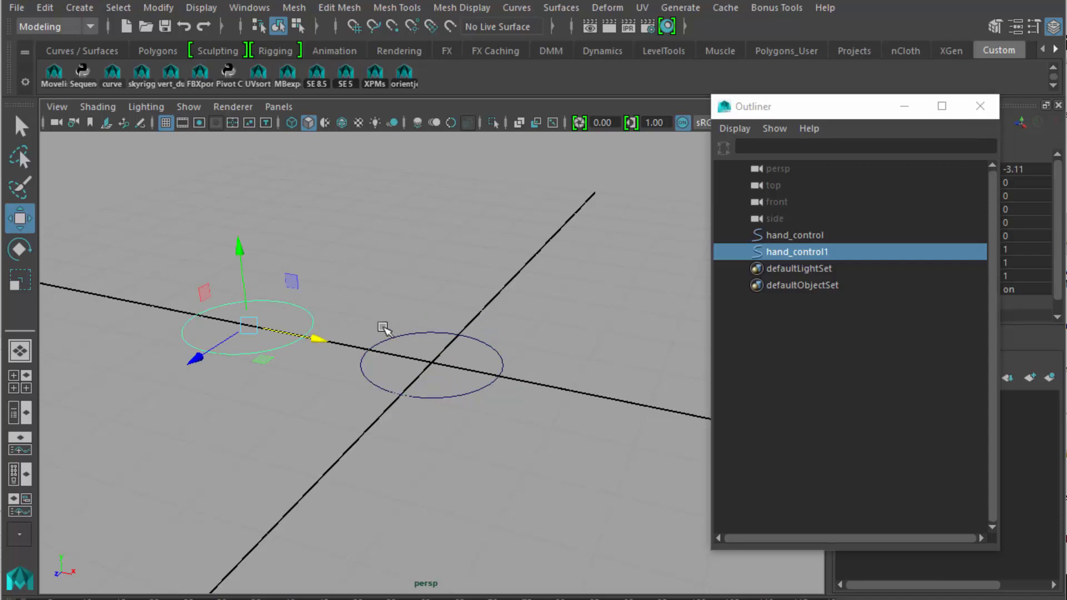
# Select every other control vertex of the duplicated circle and scale them inward uniformly to form a rounded four-pointed shape.
pyautogui.rightClick(296, 307)
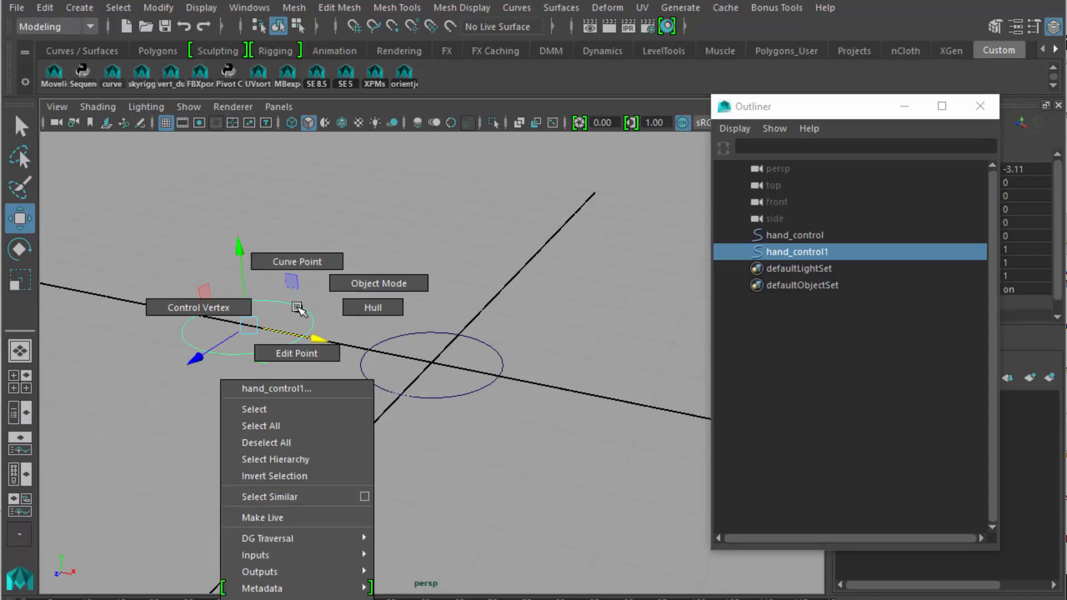
pyautogui.moveTo(298, 309); pyautogui.dragTo(253, 307, button='right')
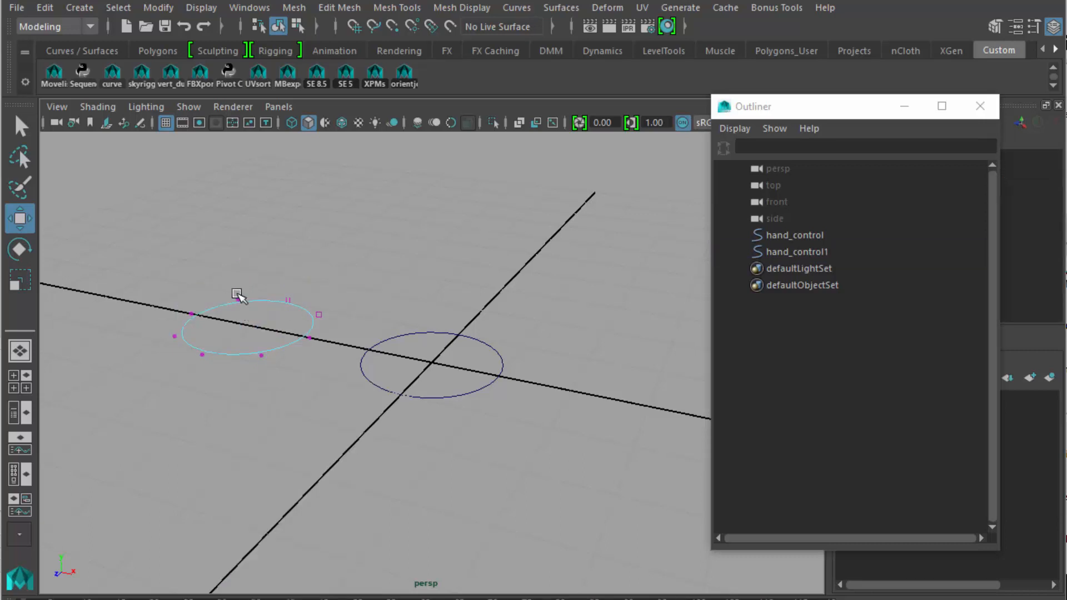
pyautogui.scroll(2, 237, 296)
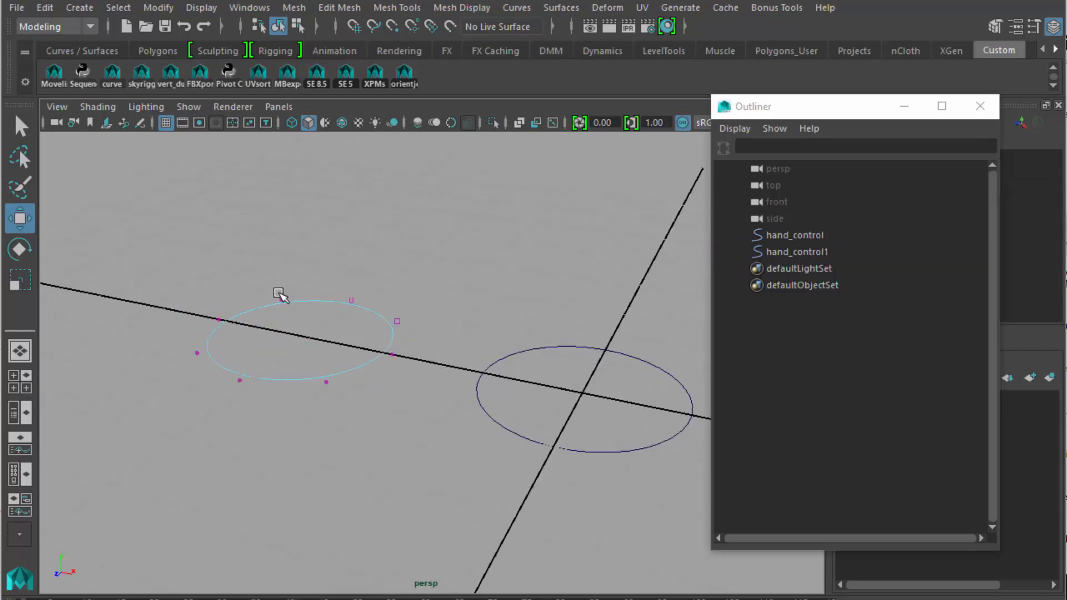
pyautogui.moveTo(279, 294); pyautogui.dragTo(305, 312)
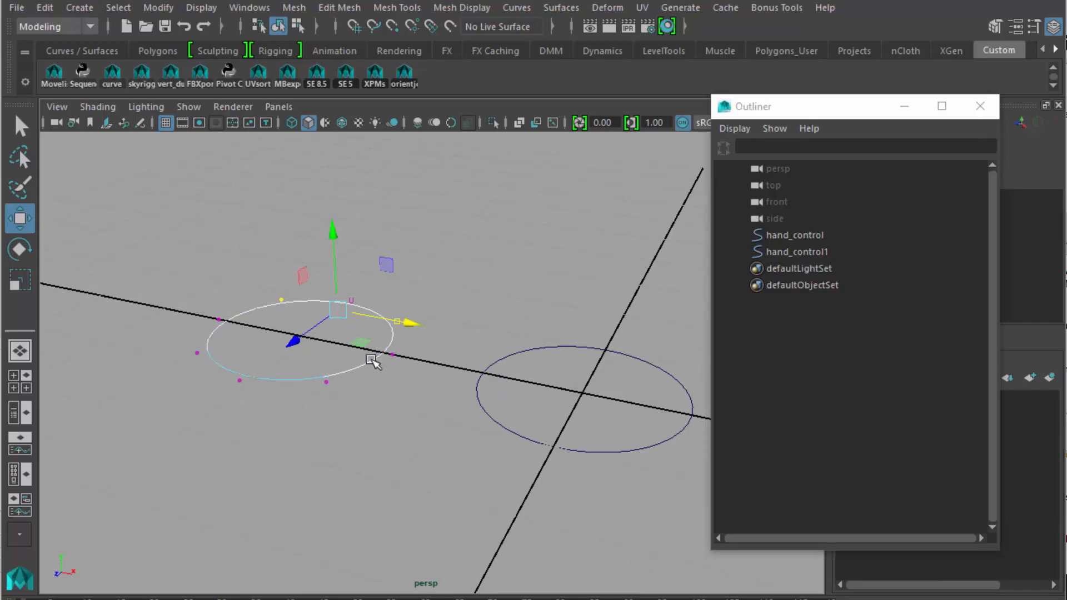
pyautogui.keyDown('shift'); pyautogui.click(328, 384); pyautogui.keyUp('shift')
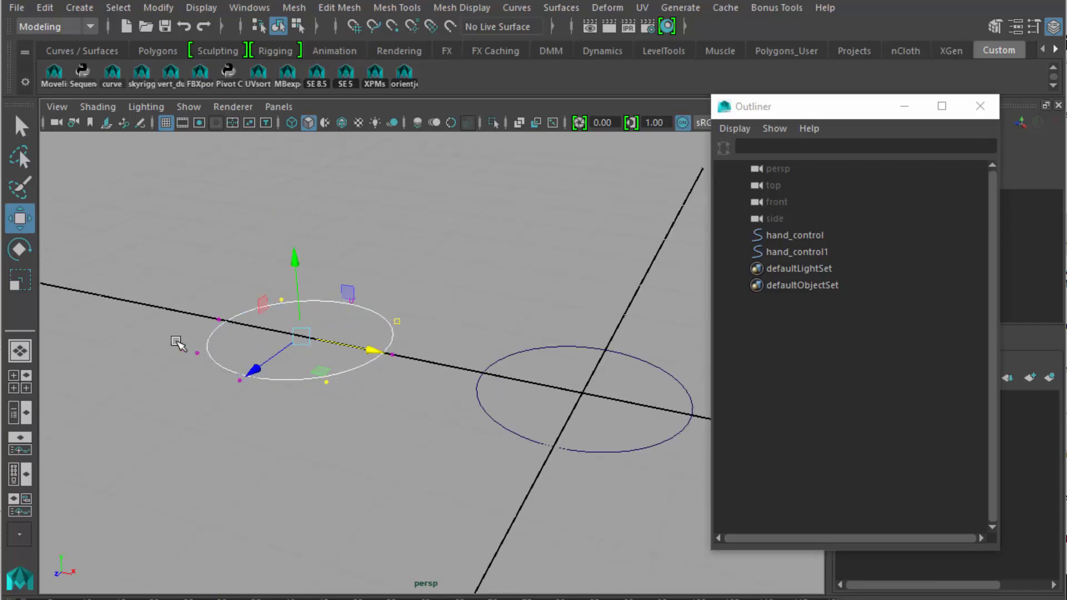
pyautogui.keyDown('alt'); pyautogui.moveTo(278, 356); pyautogui.dragTo(294, 385); pyautogui.keyUp('alt')
pyautogui.press('r')
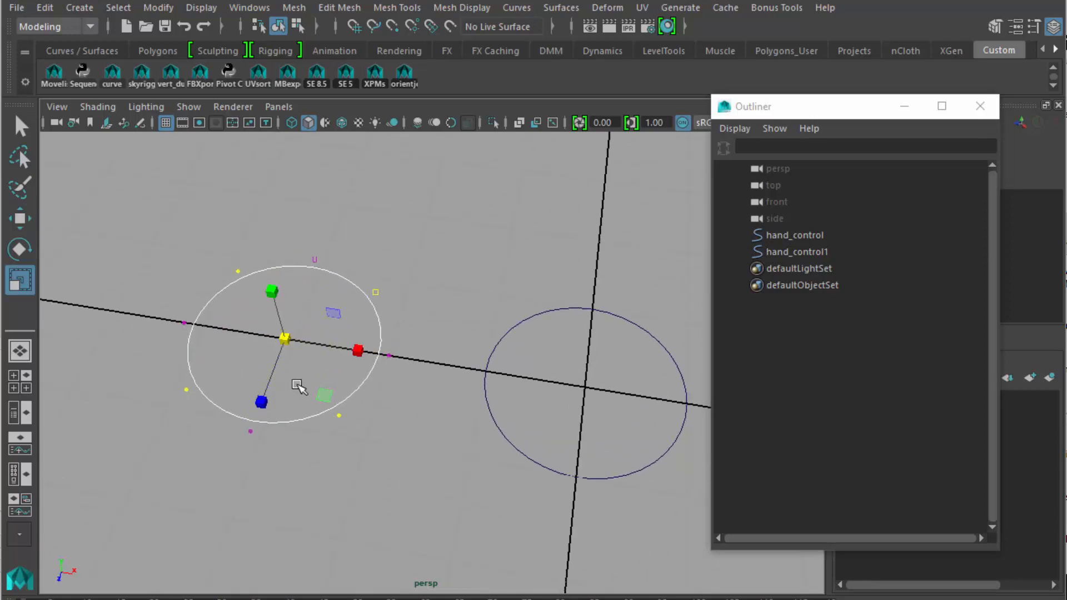
pyautogui.moveTo(285, 342); pyautogui.dragTo(240, 387)
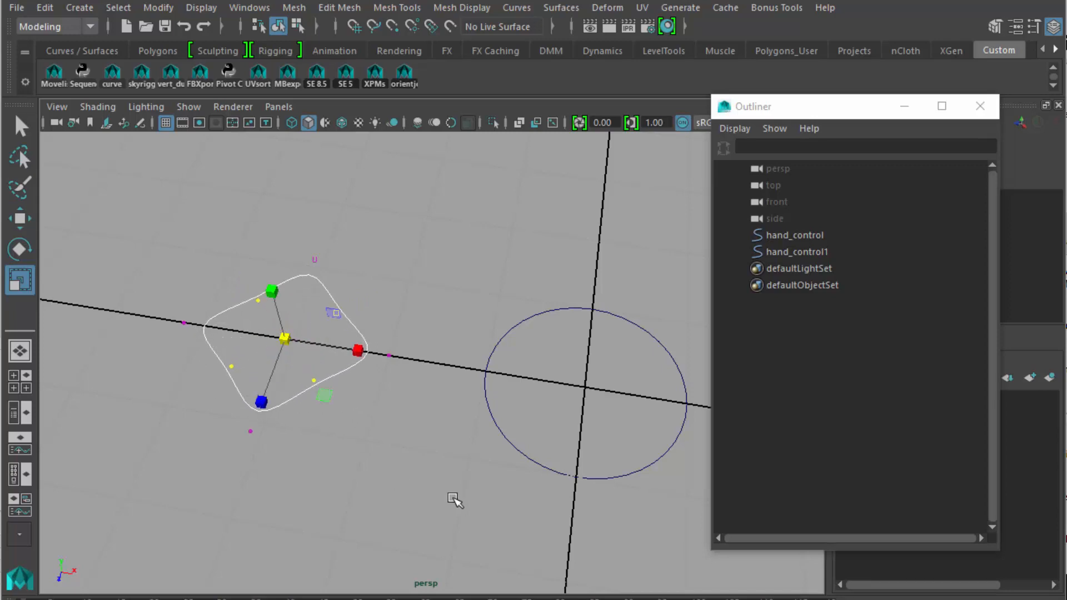
# Move the four selected control vertices straight down along Y, bending the copied curve into a wavy shape.
pyautogui.keyDown('alt'); pyautogui.moveTo(452, 500); pyautogui.dragTo(449, 434); pyautogui.keyUp('alt')
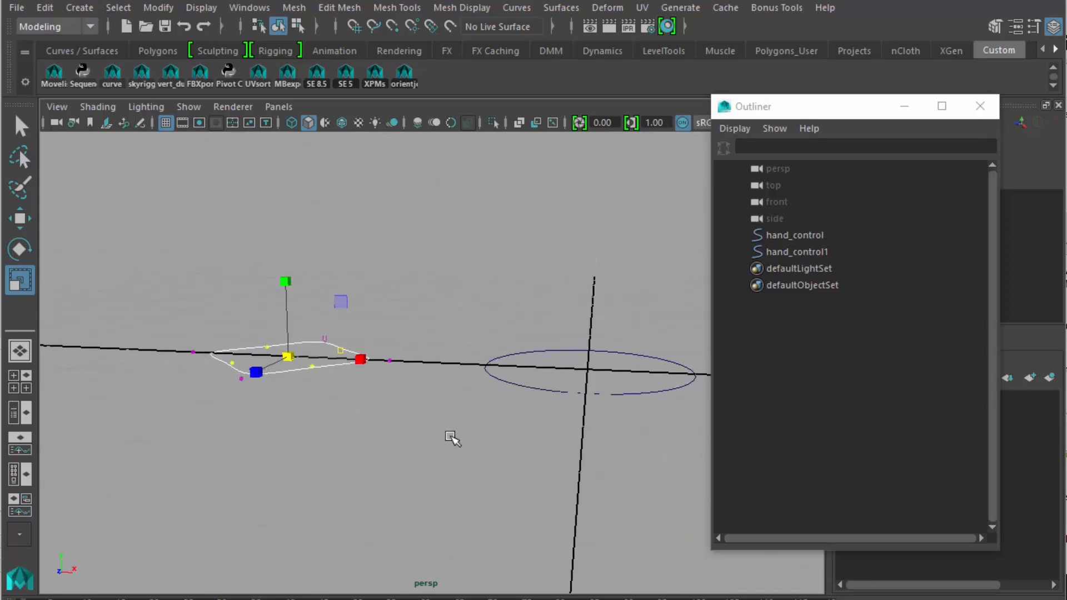
pyautogui.press('w')
pyautogui.moveTo(285, 279); pyautogui.dragTo(291, 383)
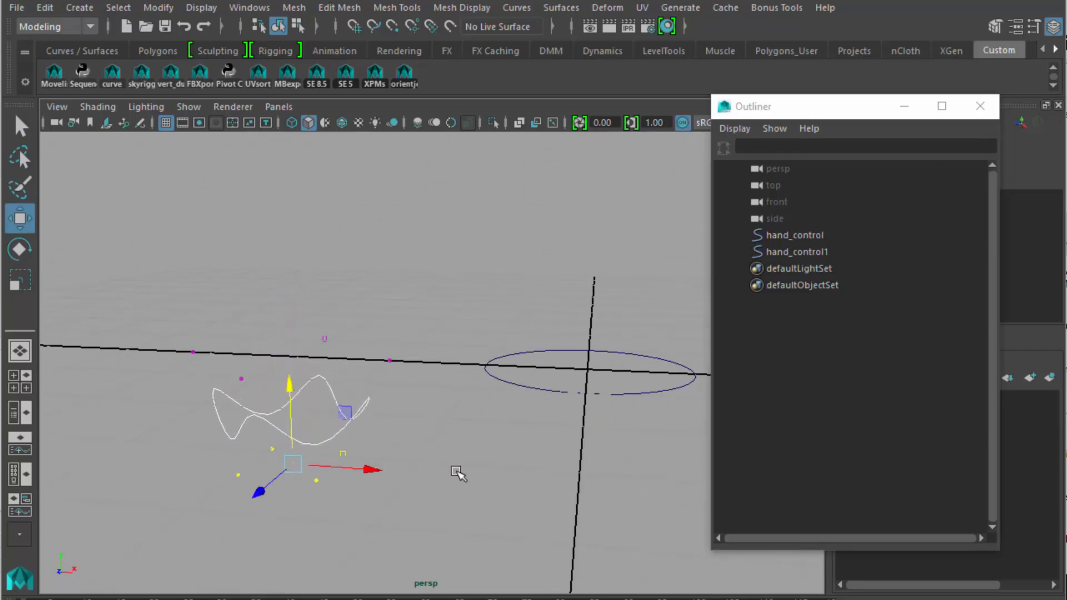
pyautogui.moveTo(406, 466)
pyautogui.keyDown('alt'); pyautogui.mouseDown()
pyautogui.moveTo(572, 460)
pyautogui.moveTo(441, 462)
pyautogui.moveTo(343, 401)
pyautogui.moveTo(417, 448)
pyautogui.moveTo(407, 451)
pyautogui.mouseUp(); pyautogui.keyUp('alt')
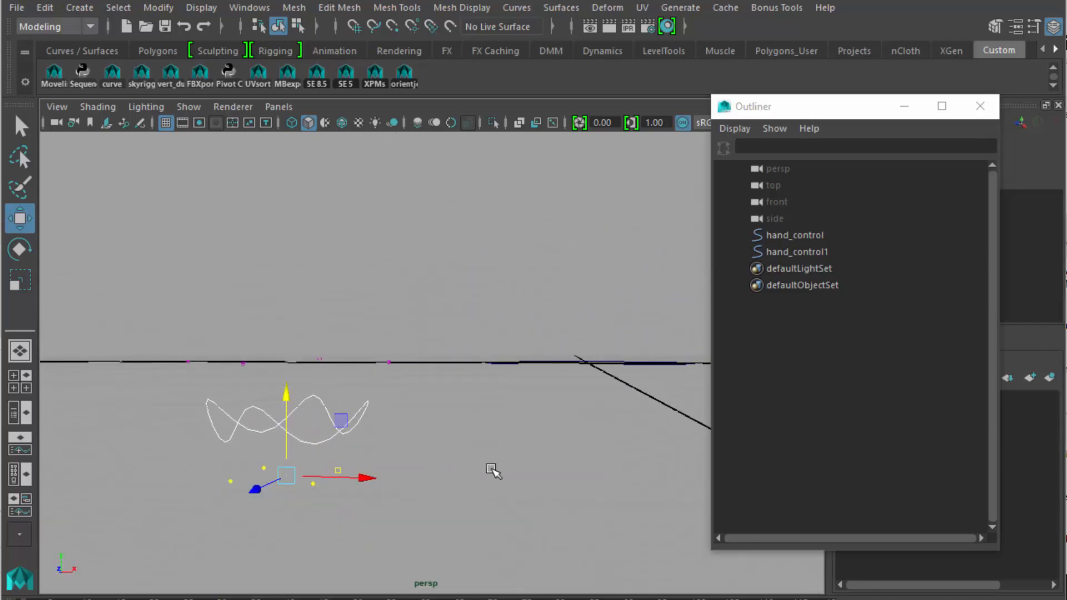
# Switch to the side view and return the reshaped hand_control1 curve to object mode, selecting it as a whole.
pyautogui.press('space')
pyautogui.press('space')
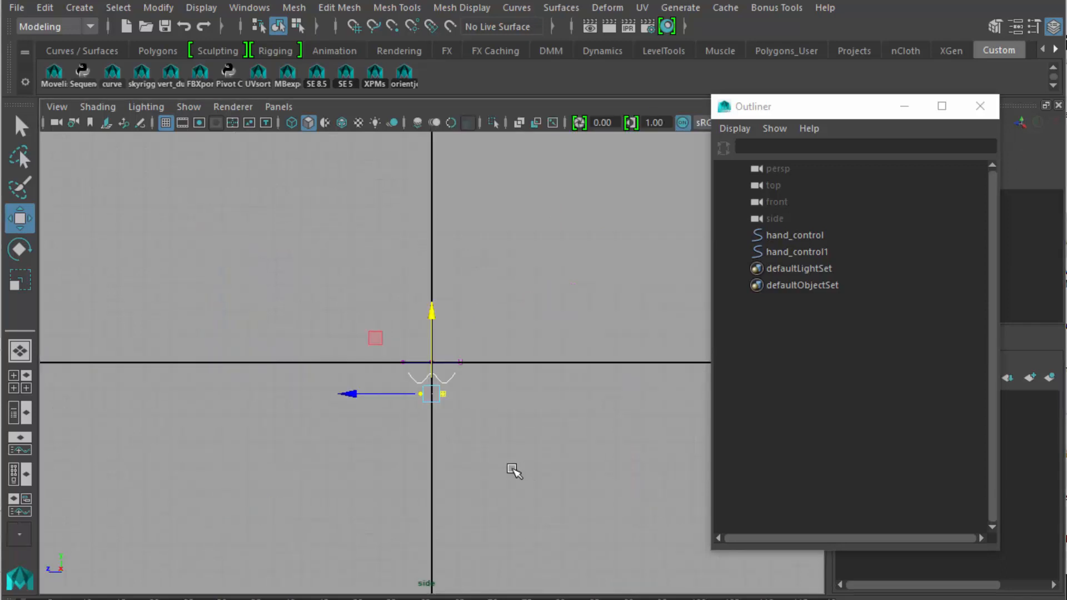
pyautogui.click(514, 469)
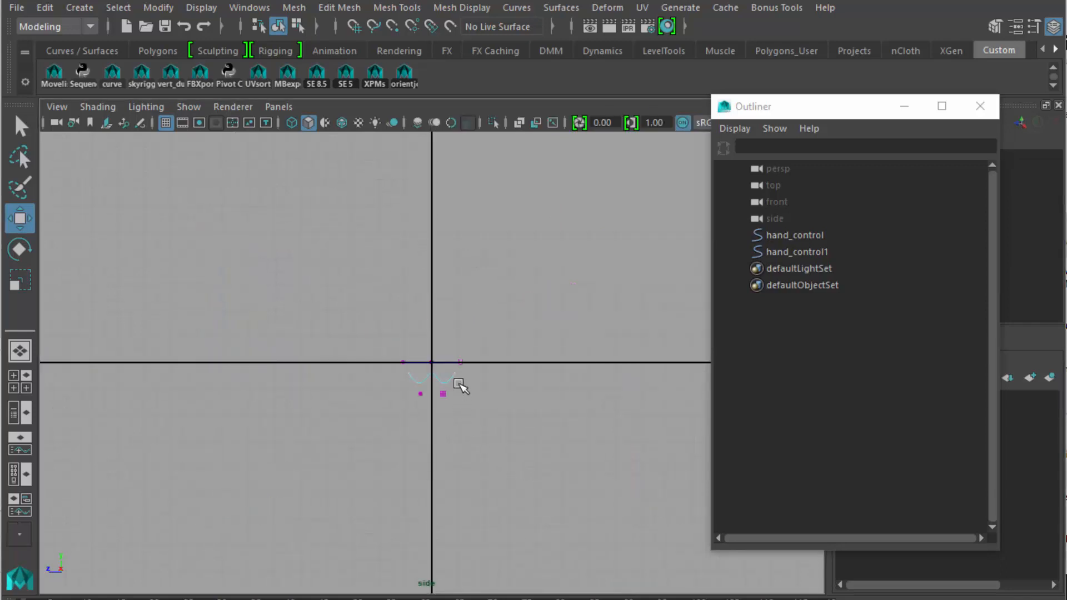
pyautogui.moveTo(459, 384); pyautogui.dragTo(489, 359, button='right')
pyautogui.moveTo(395, 367); pyautogui.dragTo(451, 396)
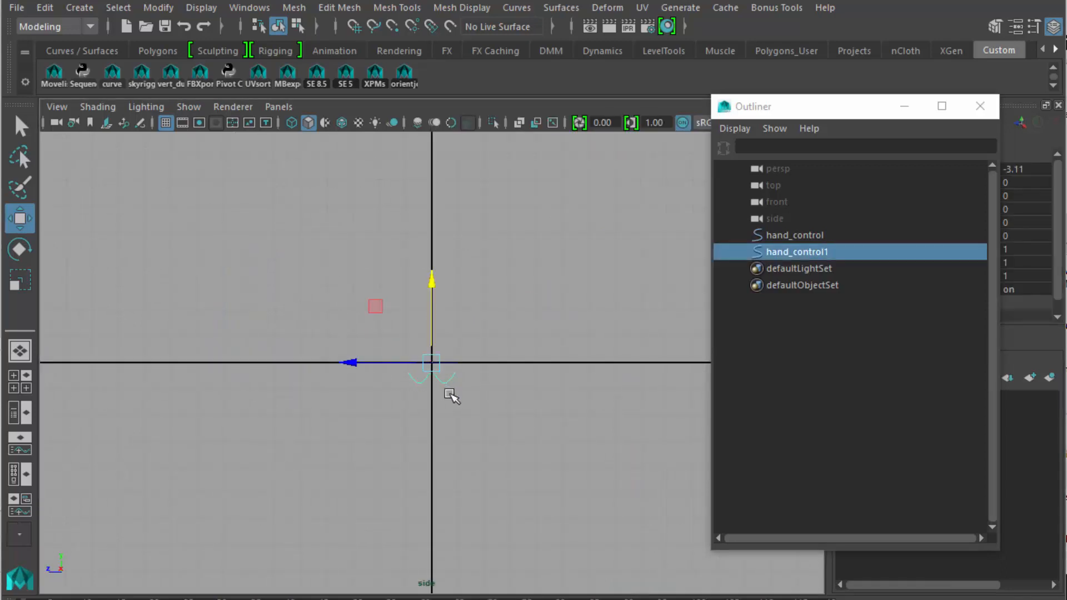
# Select the original hand_control circle, compare it with the reshaped copy in the side view, and return to the perspective view.
pyautogui.click(788, 236)
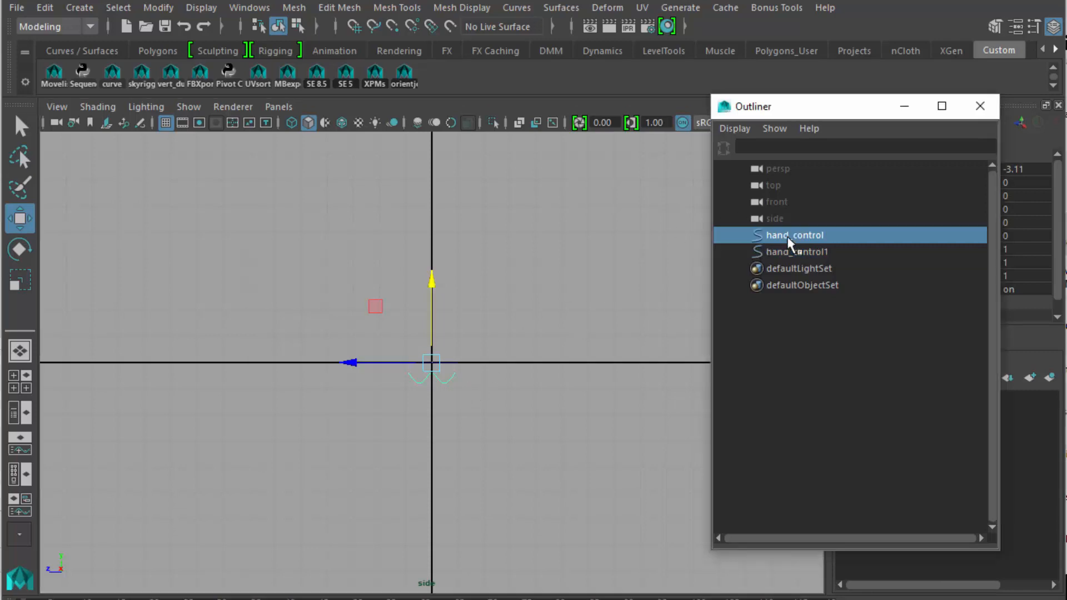
pyautogui.press('f')
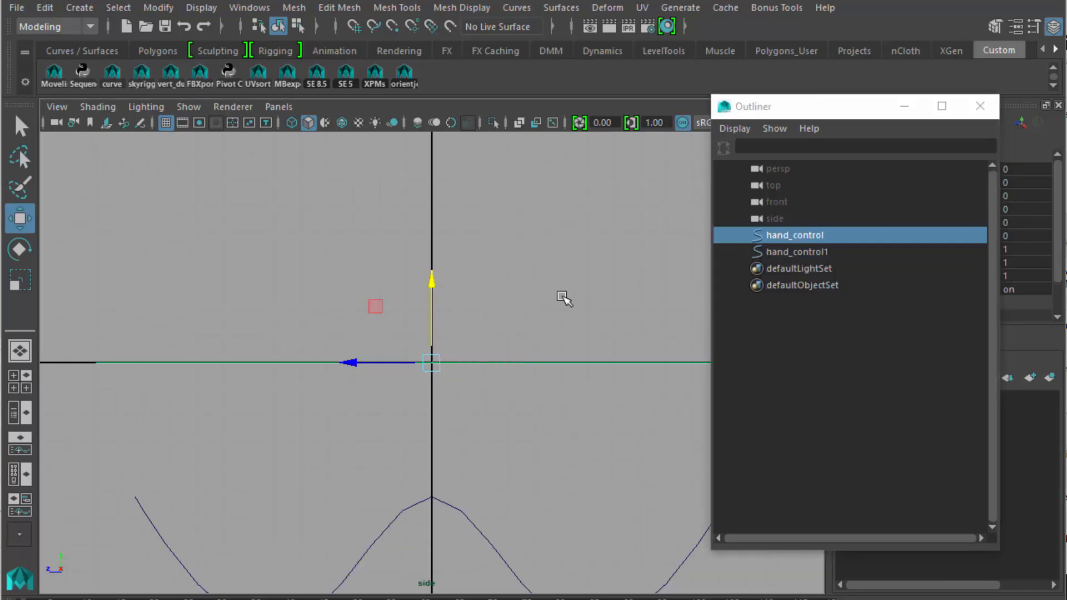
pyautogui.scroll(-5, 536, 321)
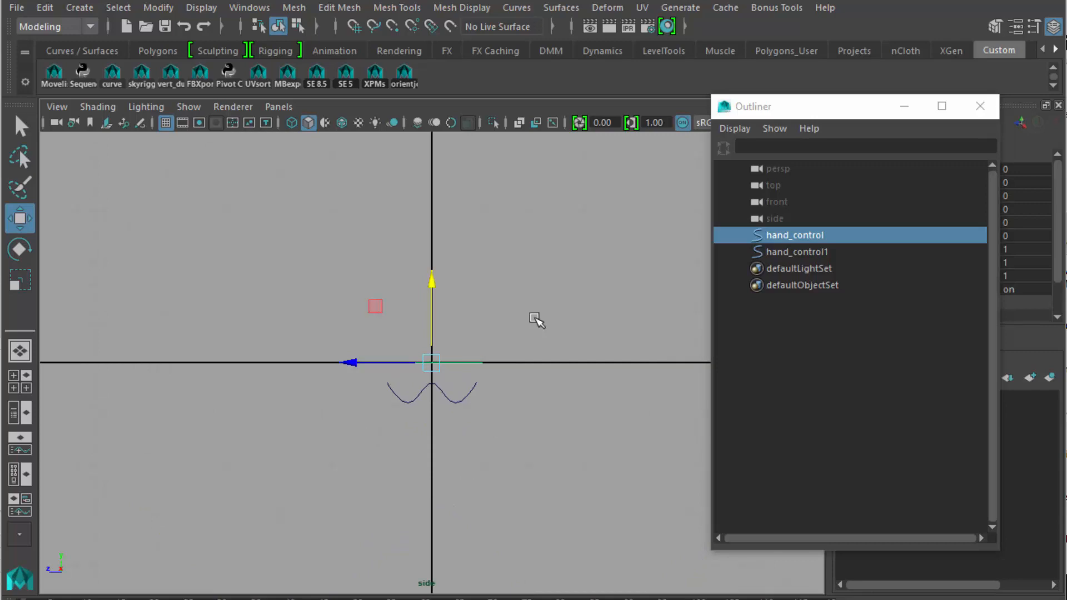
pyautogui.press('space')
pyautogui.moveTo(536, 321); pyautogui.dragTo(539, 291)
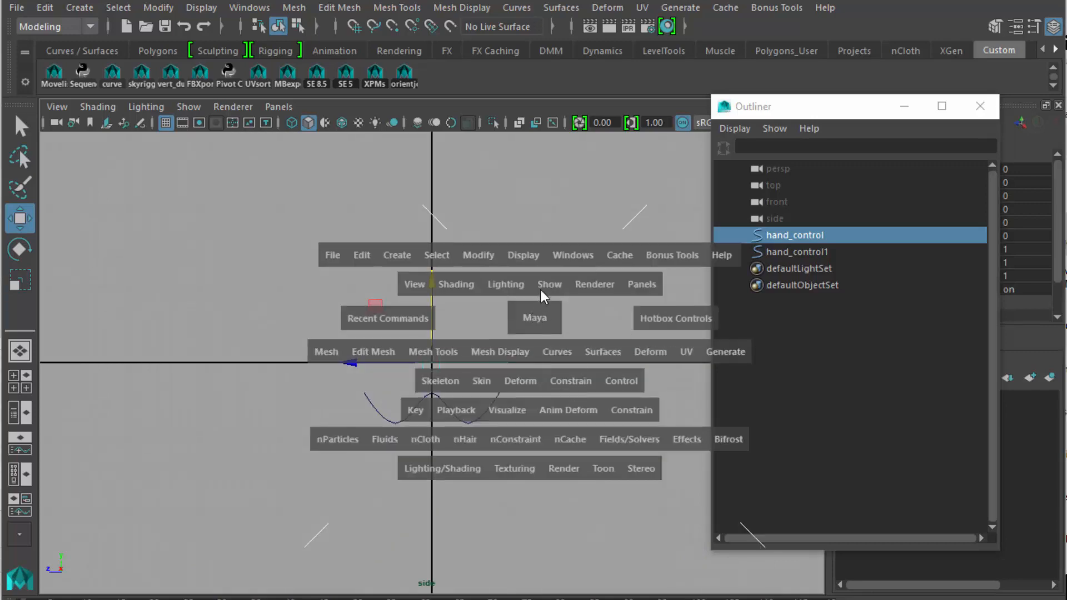
pyautogui.keyDown('alt'); pyautogui.moveTo(505, 428); pyautogui.dragTo(453, 448); pyautogui.keyUp('alt')
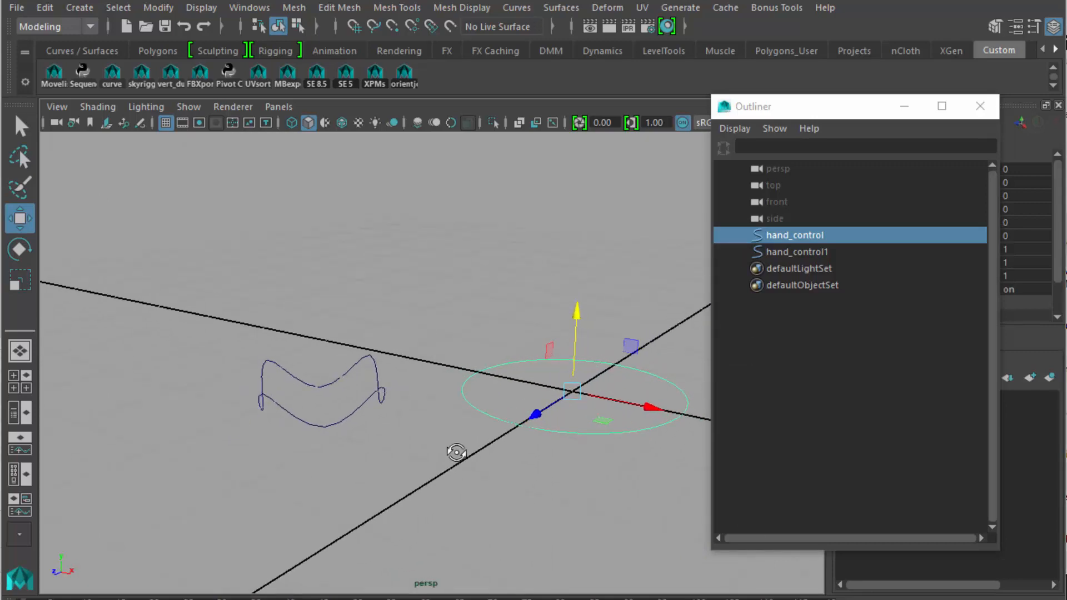
# Close the Outliner and draw a closed cubic EP curve around the hand_control circle, placing seven points and ending on the starting point.
pyautogui.click(79, 8)
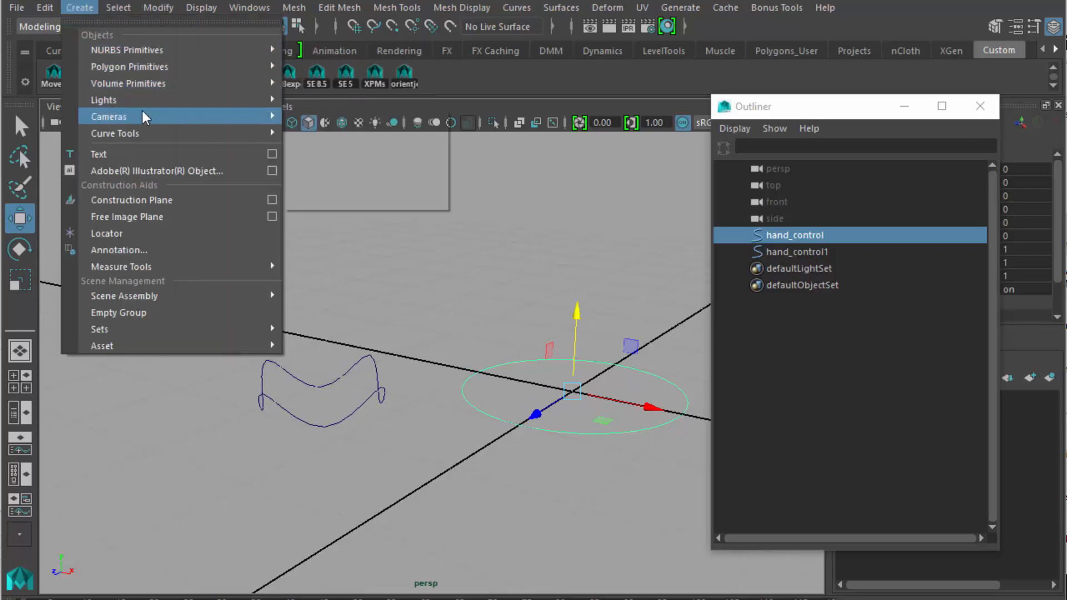
pyautogui.moveTo(145, 136)
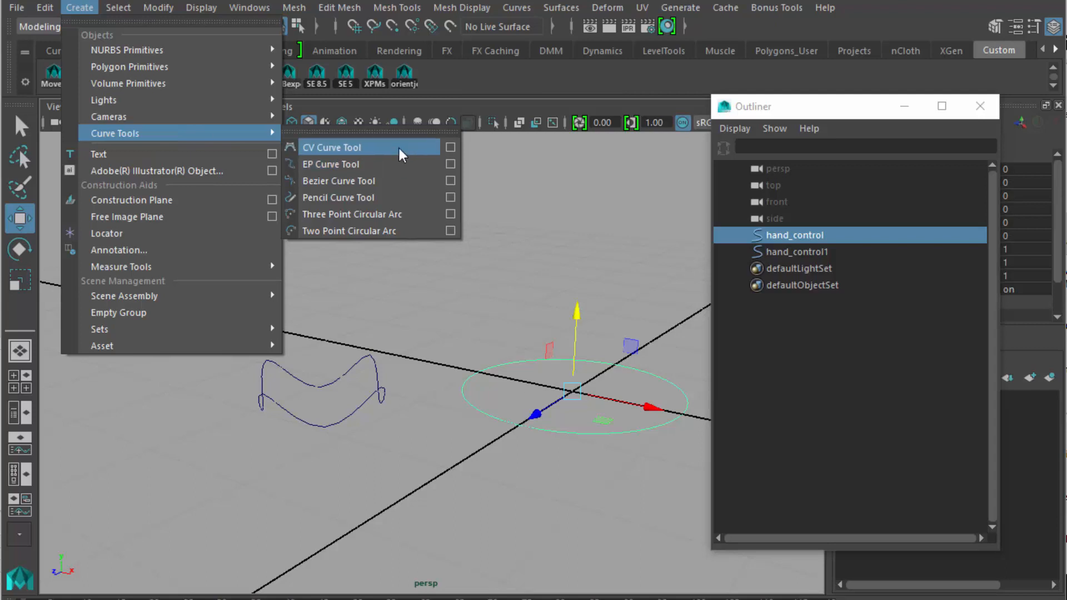
pyautogui.click(452, 165)
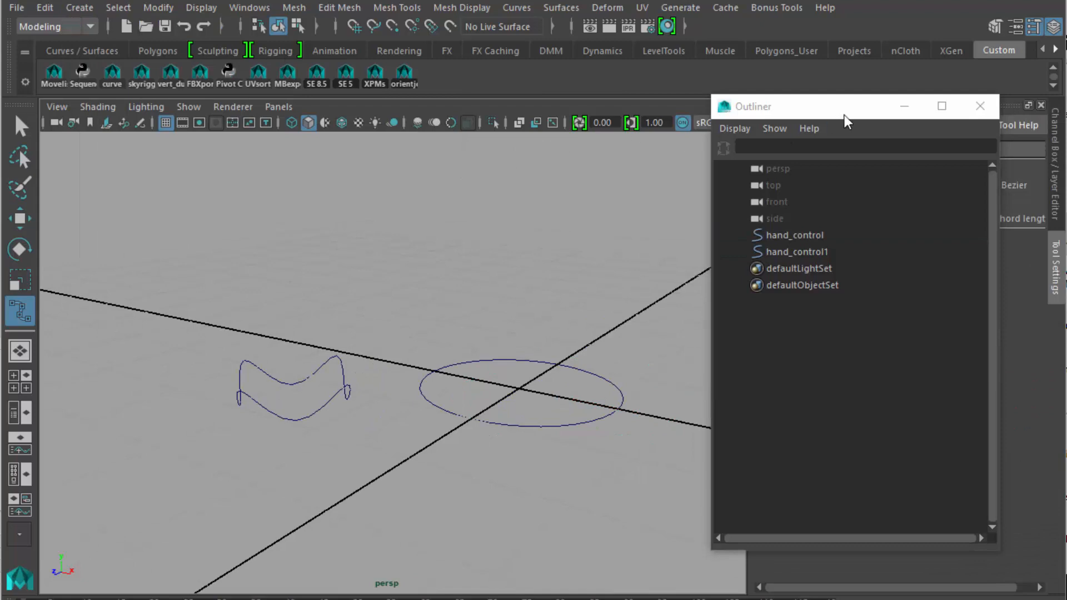
pyautogui.click(978, 107)
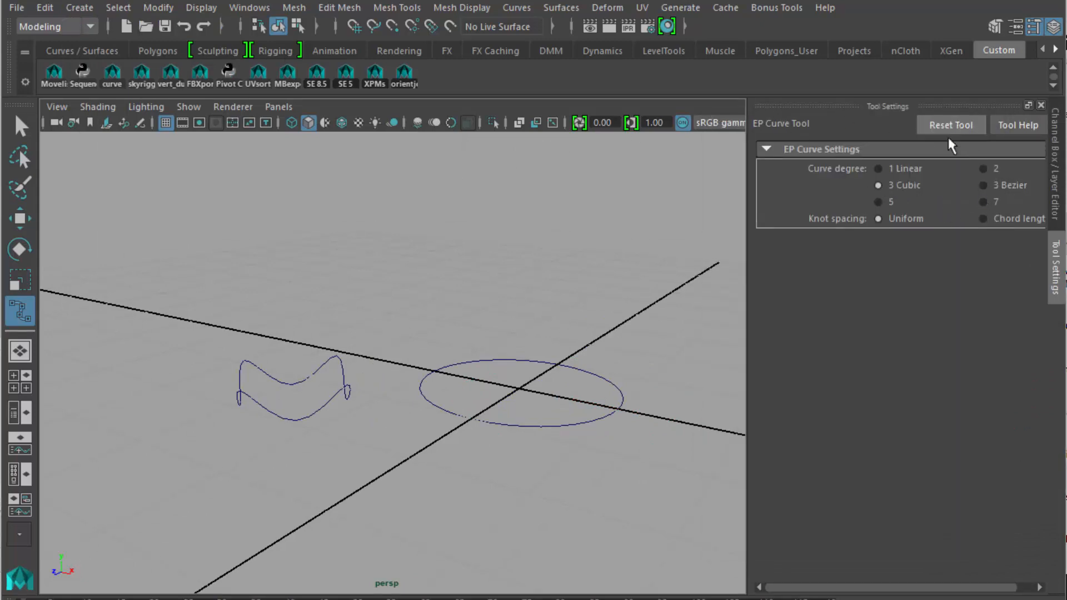
pyautogui.click(535, 291)
pyautogui.click(370, 316)
pyautogui.click(412, 462)
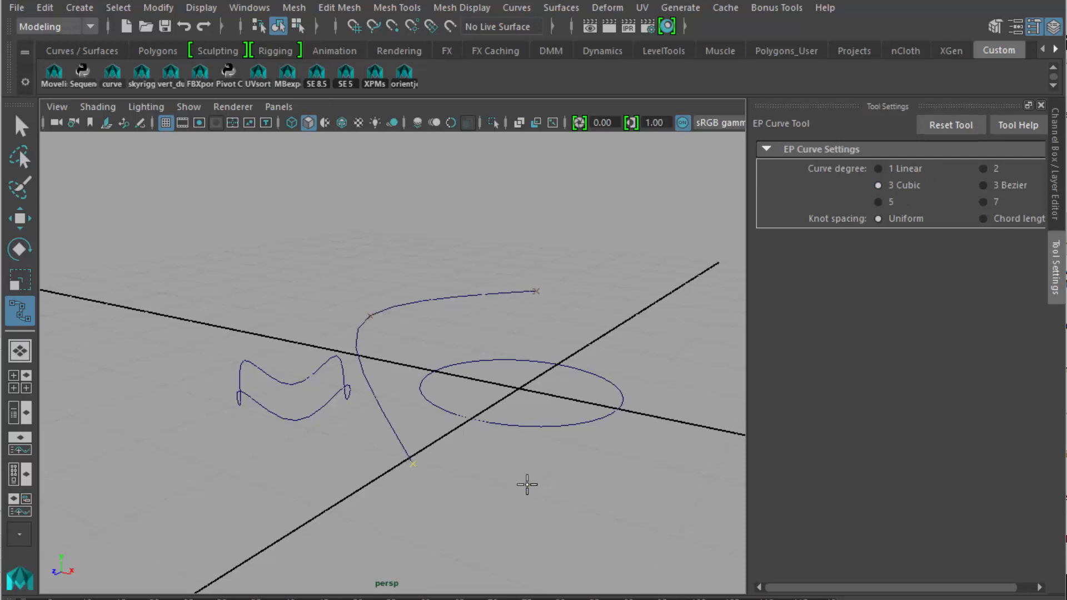
pyautogui.click(559, 486)
pyautogui.click(684, 365)
pyautogui.click(609, 303)
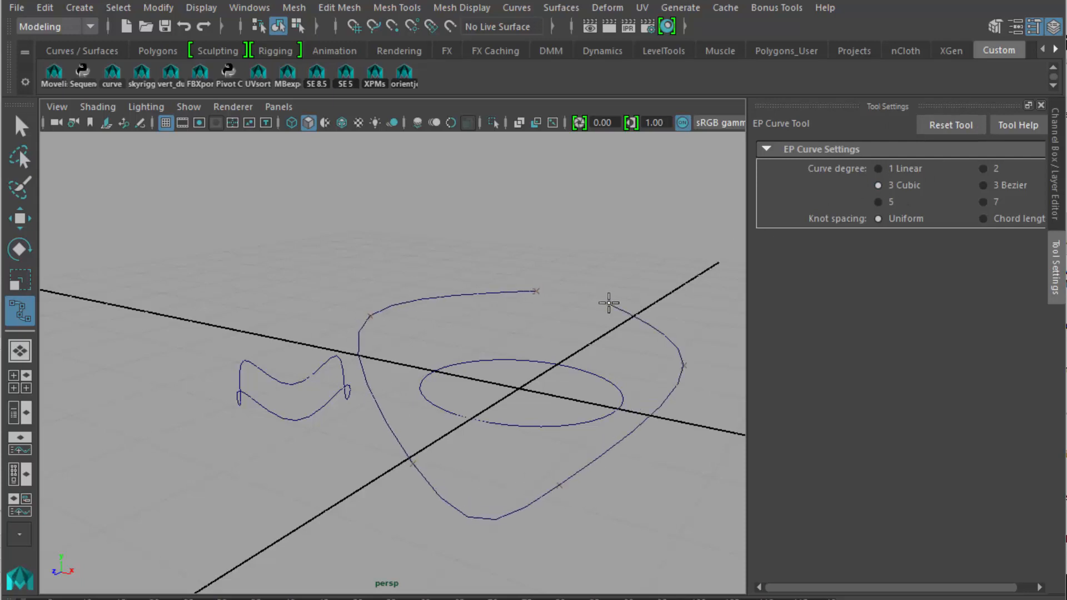
pyautogui.click(535, 292)
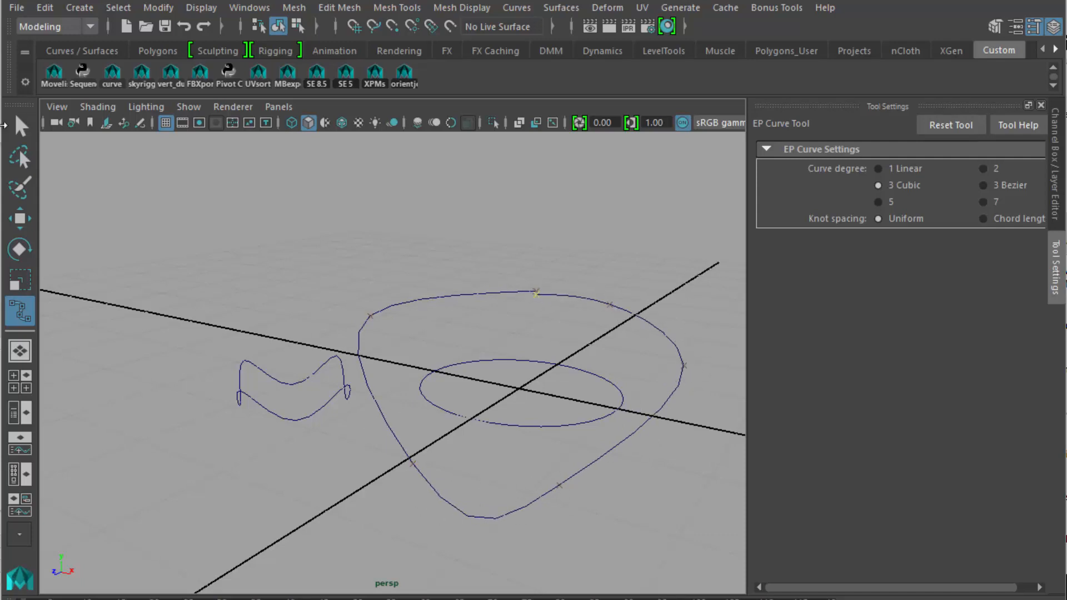
pyautogui.click(20, 127)
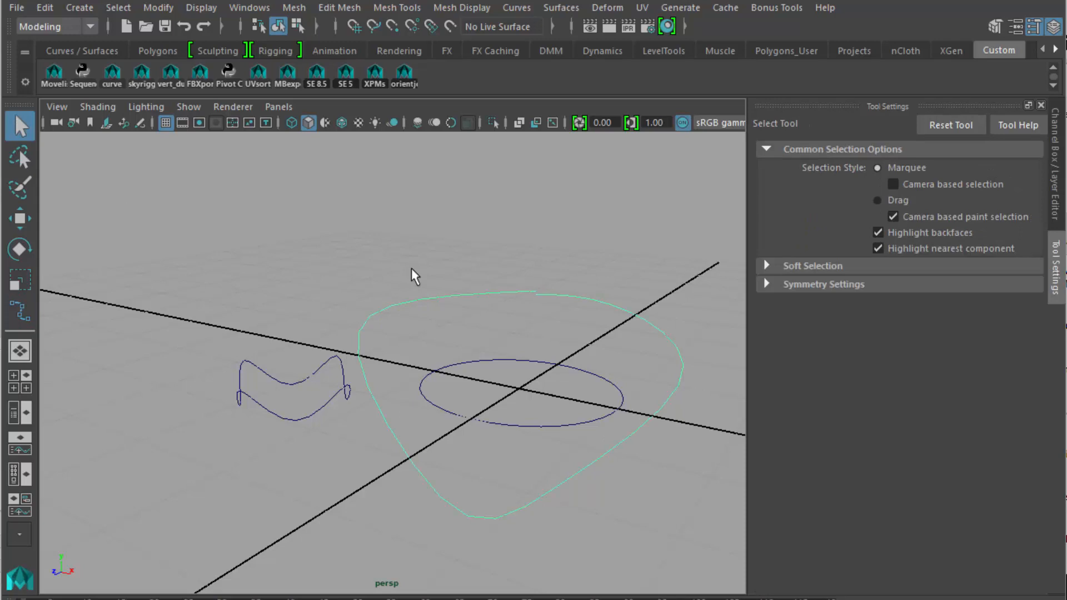
# Delete the hand-drawn cubic curve and start the EP Curve tool with its curve degree set to 1 Linear.
pyautogui.press('Delete')
pyautogui.click(83, 10)
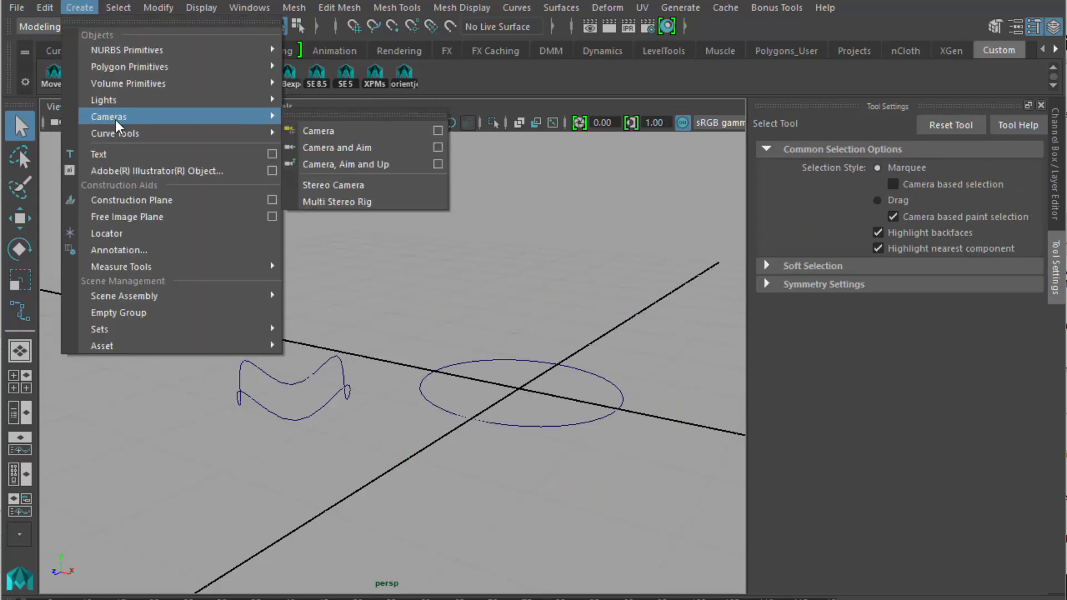
pyautogui.moveTo(228, 134)
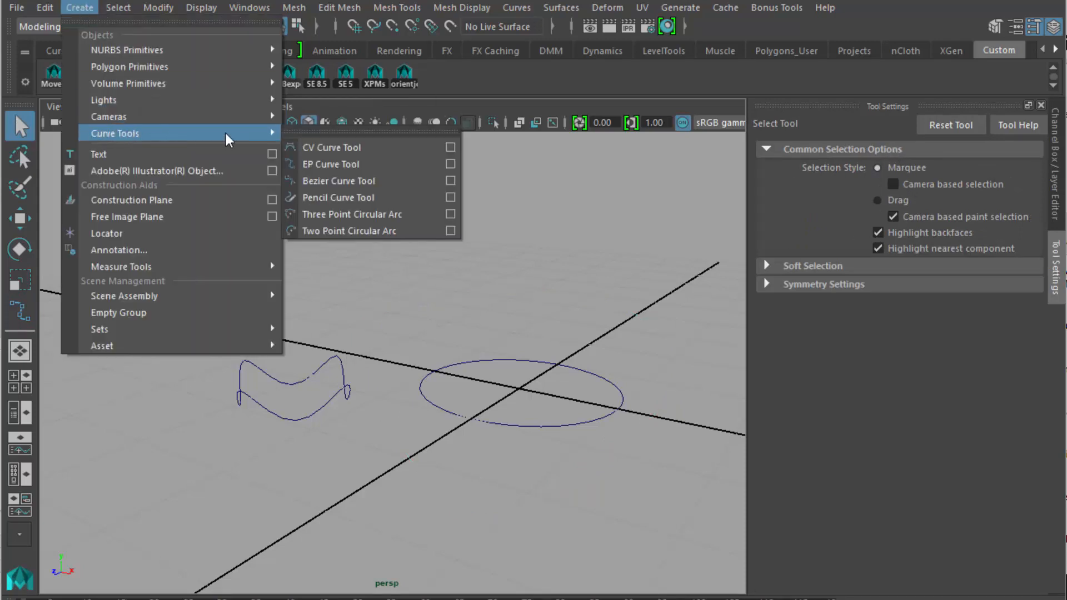
pyautogui.click(451, 163)
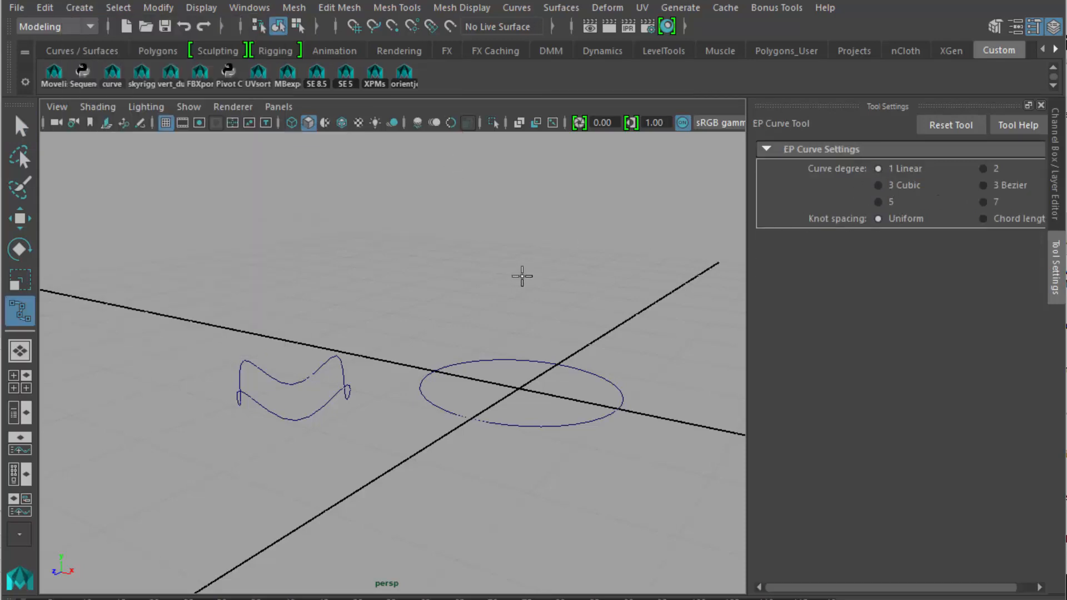
pyautogui.keyDown('alt'); pyautogui.moveTo(516, 281); pyautogui.dragTo(534, 312); pyautogui.keyUp('alt')
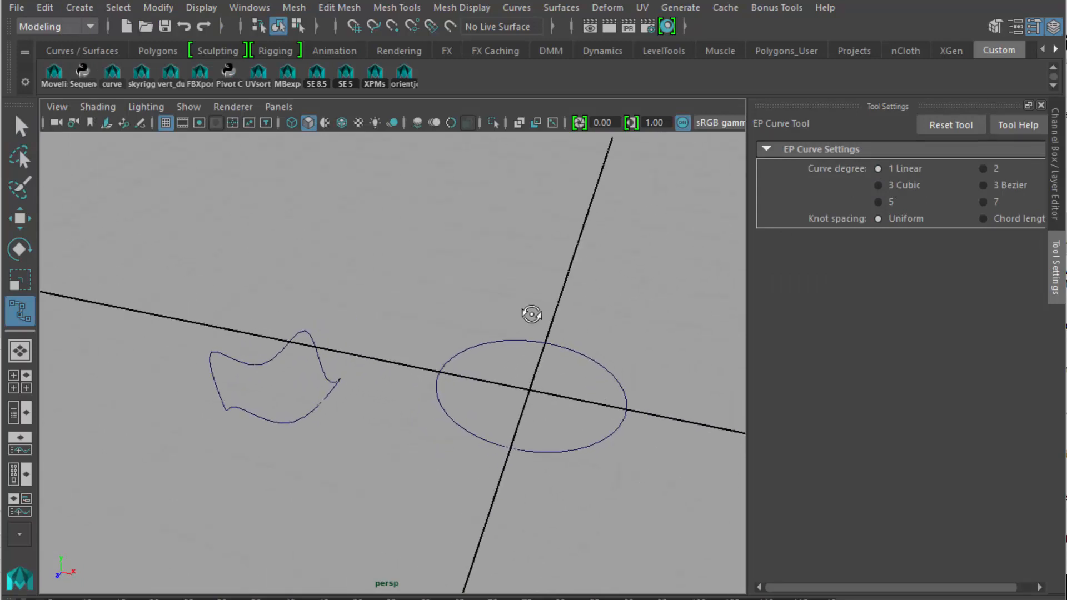
# Draw a closed four-cornered linear EP curve around the circle, ending on its starting point, and delete it after inspecting it.
pyautogui.click(467, 256)
pyautogui.click(654, 290)
pyautogui.click(588, 517)
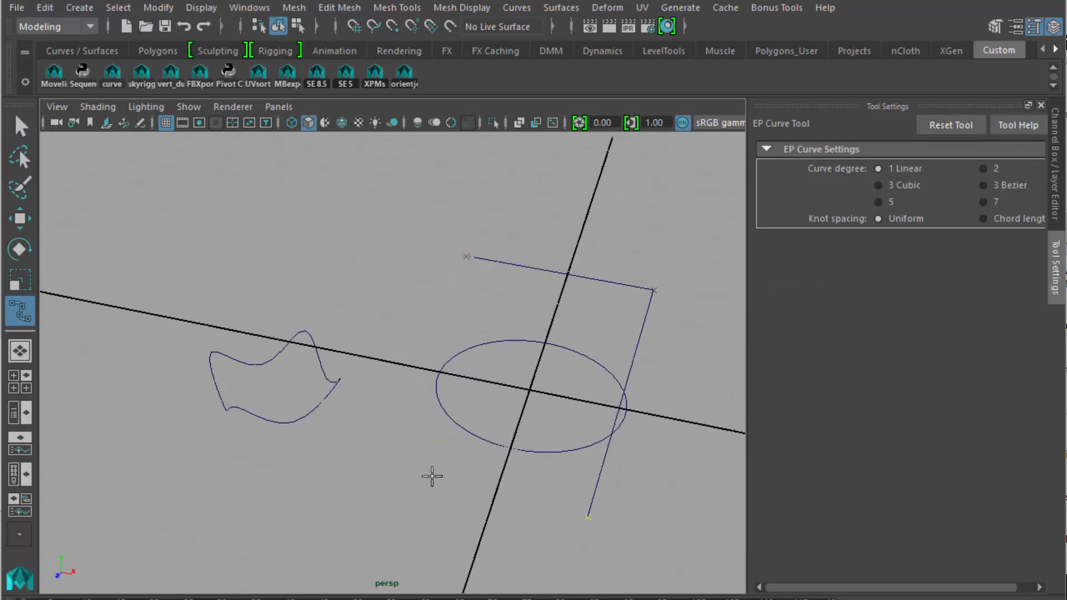
pyautogui.click(385, 465)
pyautogui.click(467, 256)
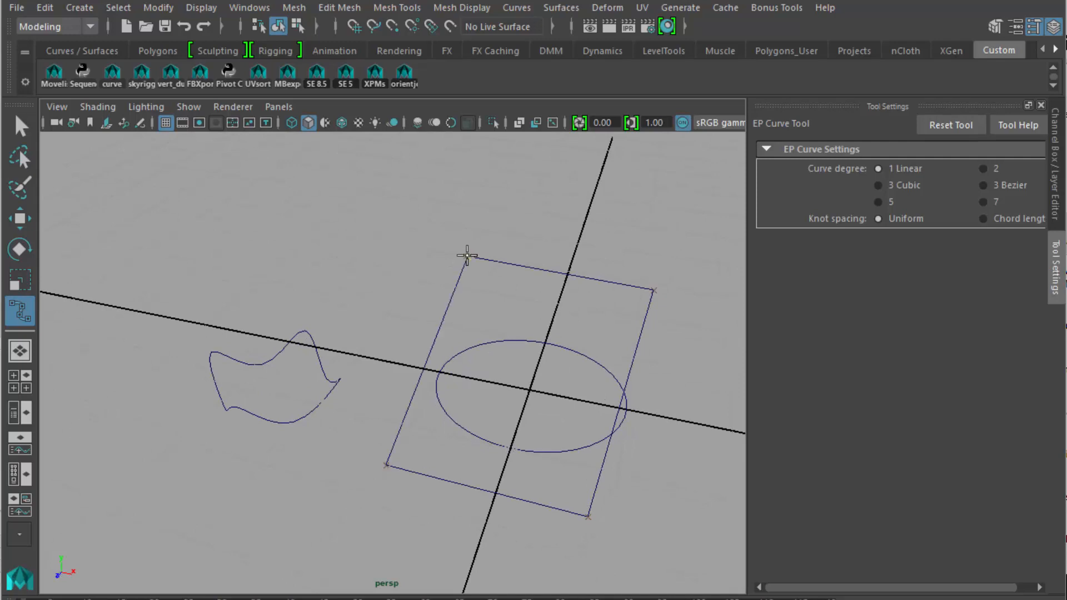
pyautogui.keyDown('alt'); pyautogui.moveTo(468, 379); pyautogui.dragTo(440, 398); pyautogui.keyUp('alt')
pyautogui.click(22, 127)
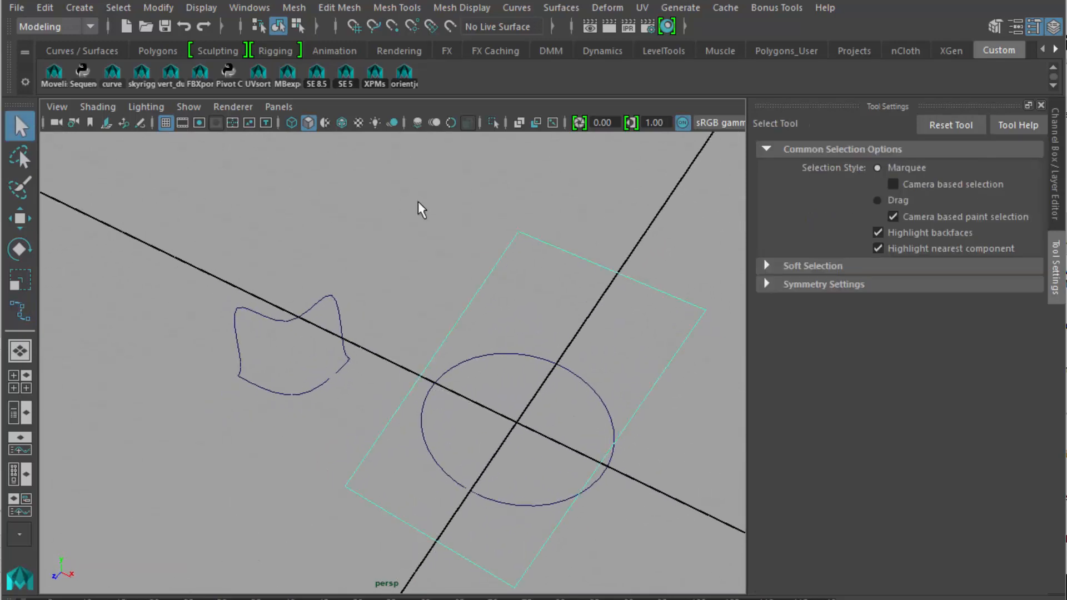
pyautogui.keyDown('alt'); pyautogui.moveTo(577, 365); pyautogui.dragTo(562, 312); pyautogui.keyUp('alt')
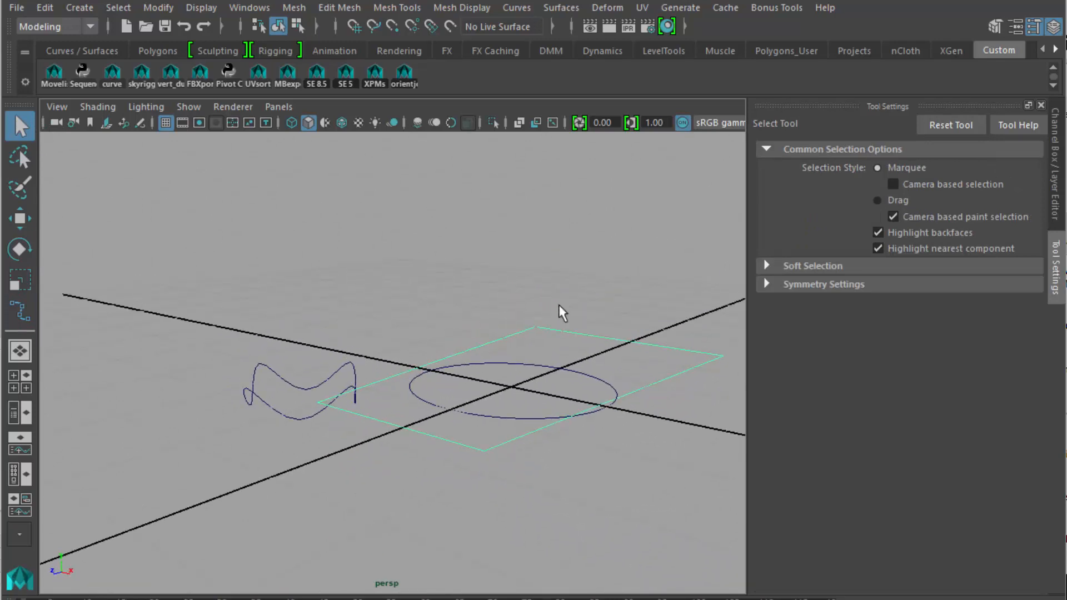
pyautogui.press('Delete')
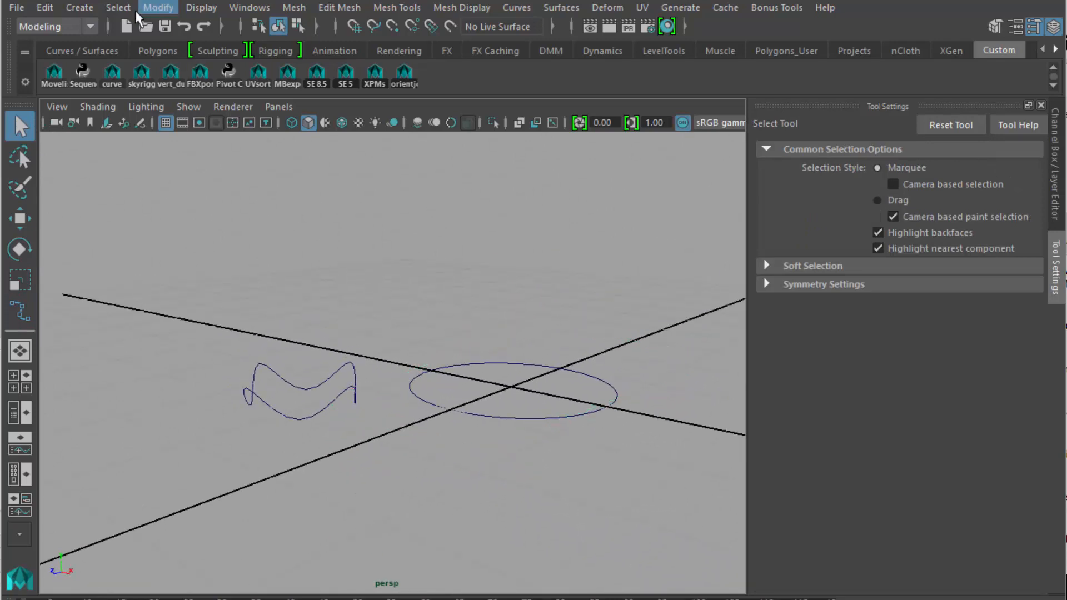
# Create a polygon cube at the origin and delete both the circle and the wavy curve.
pyautogui.click(79, 7)
pyautogui.moveTo(120, 67)
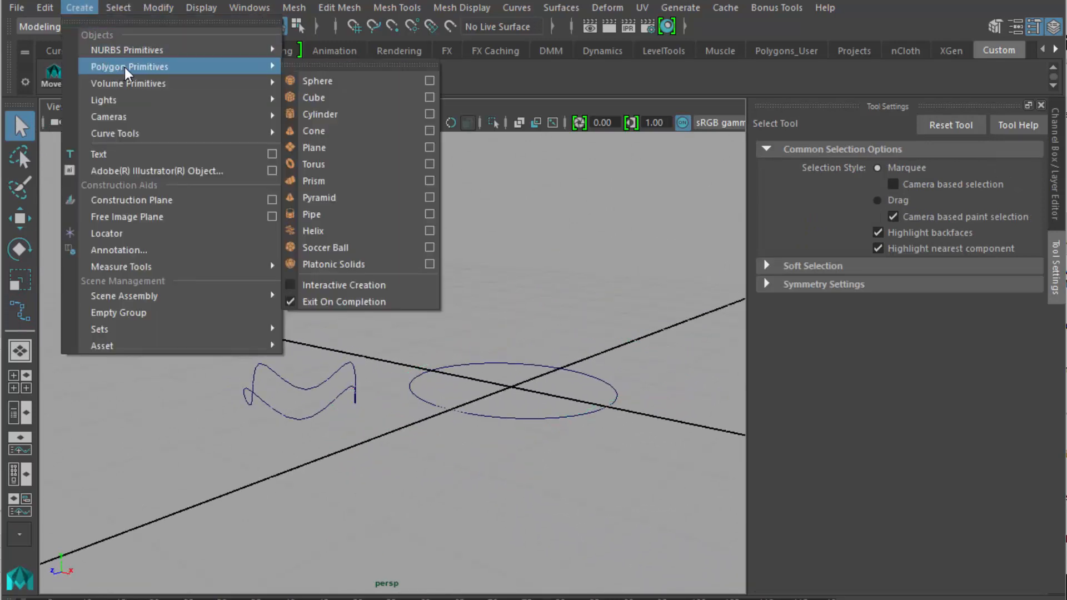
pyautogui.click(315, 98)
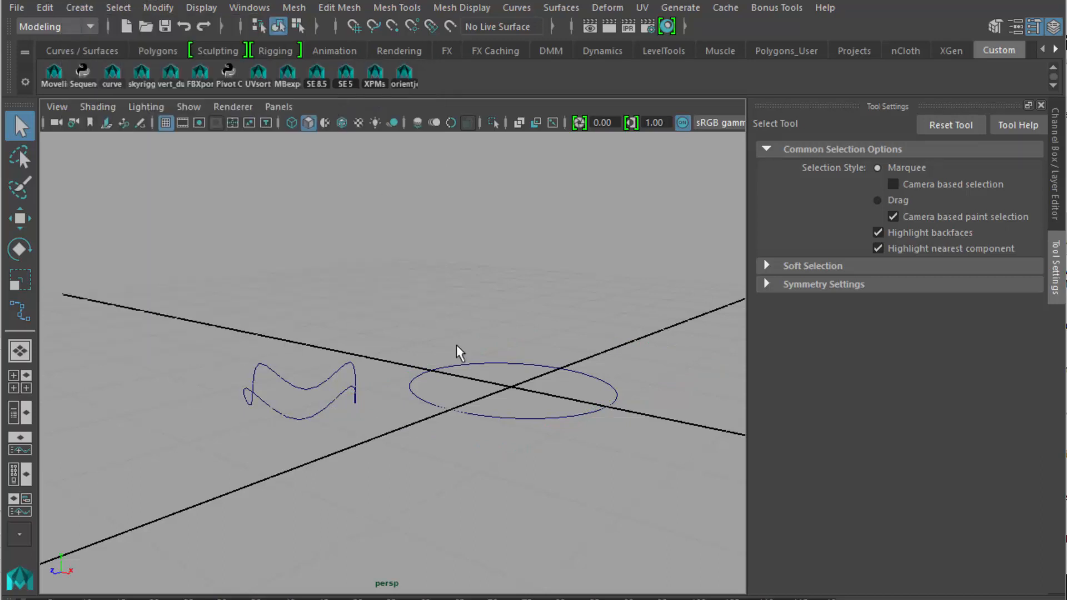
pyautogui.moveTo(432, 384); pyautogui.dragTo(336, 416)
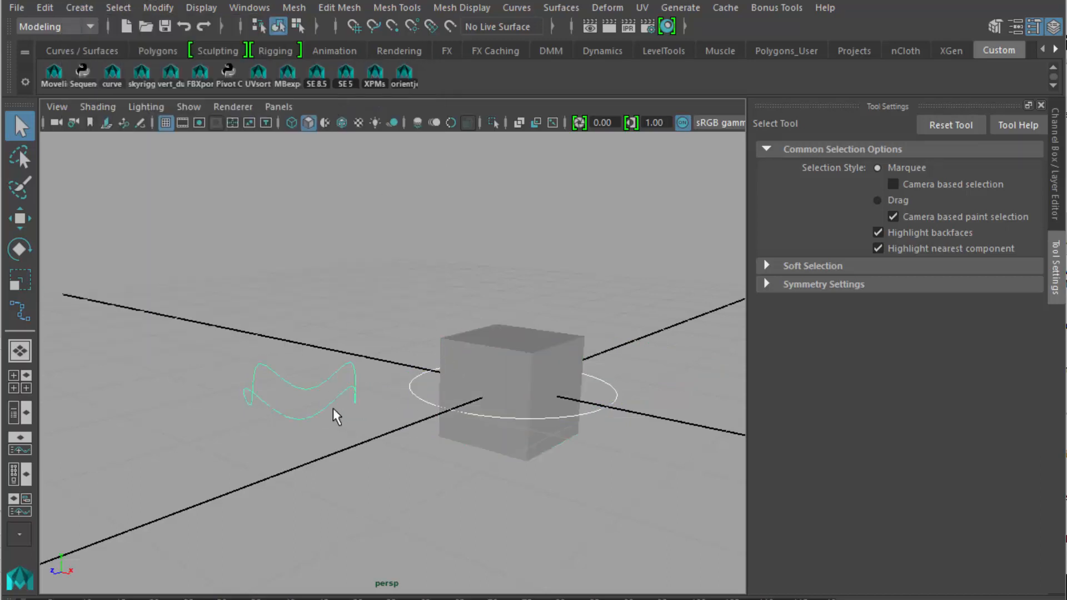
pyautogui.press('Delete')
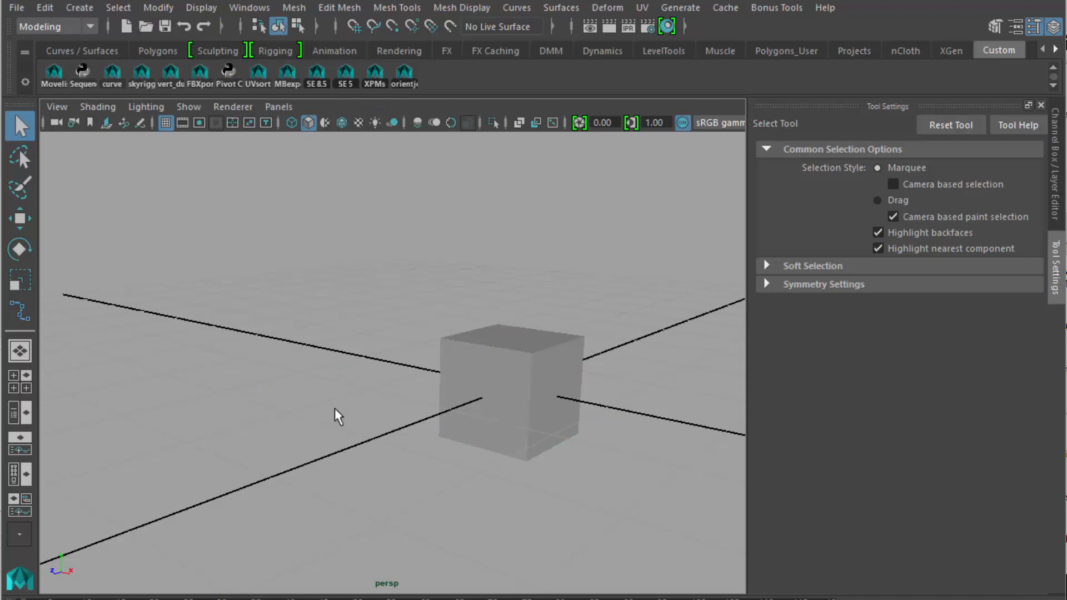
# Put the cube on a new display layer made from the selection and set that layer to Reference.
pyautogui.click(512, 394)
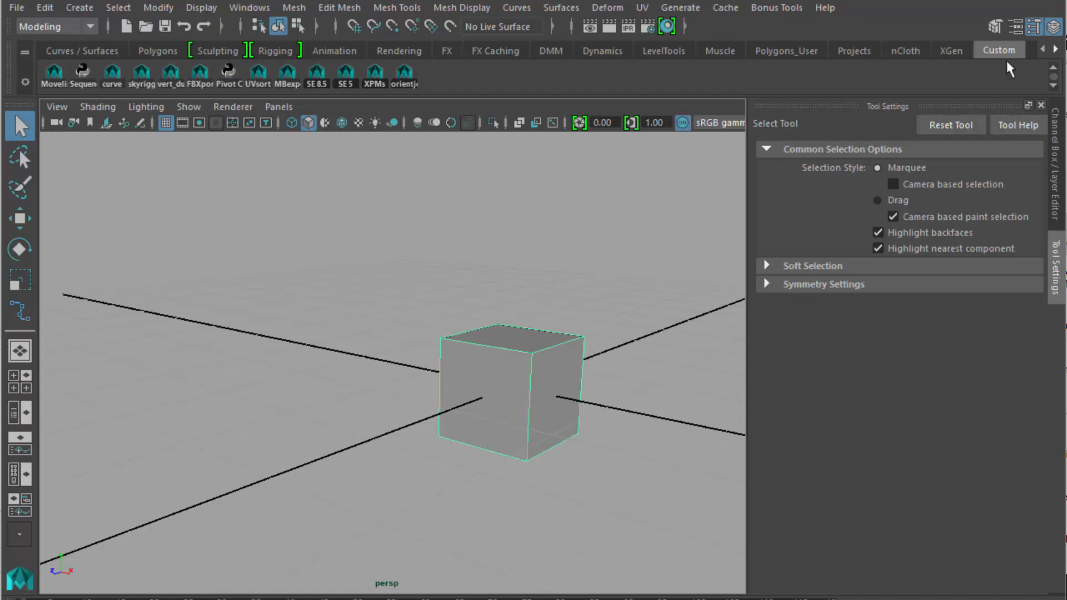
pyautogui.click(1035, 26)
pyautogui.click(867, 365)
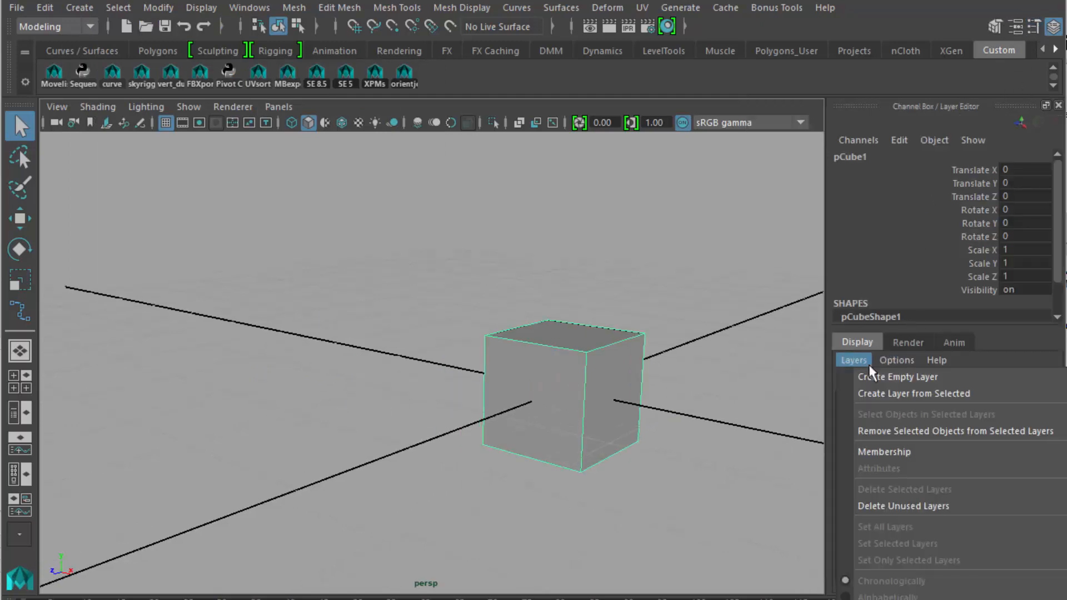
pyautogui.click(898, 394)
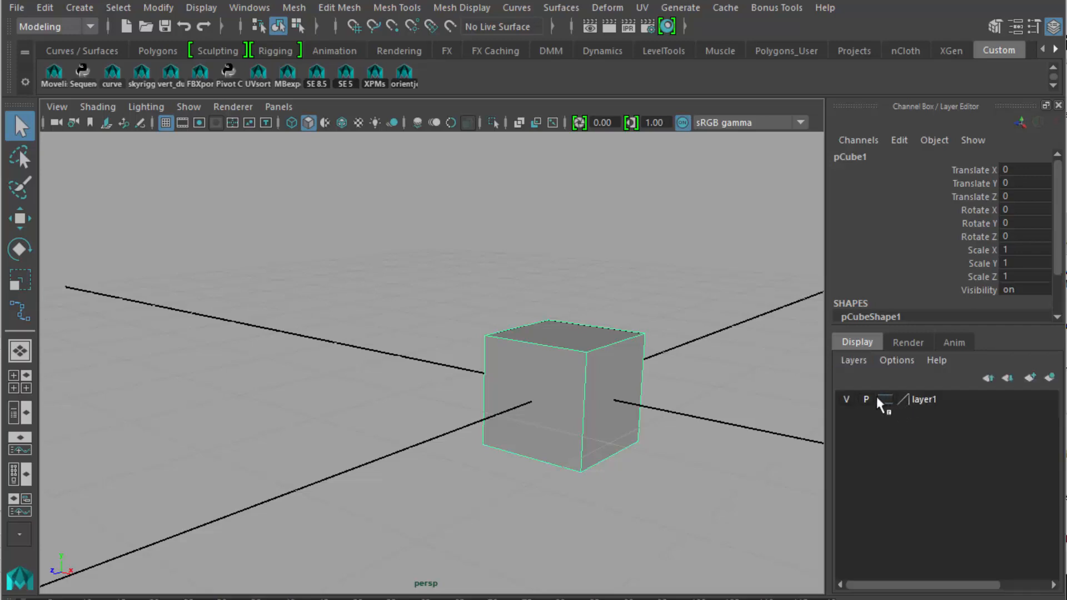
pyautogui.click(883, 399)
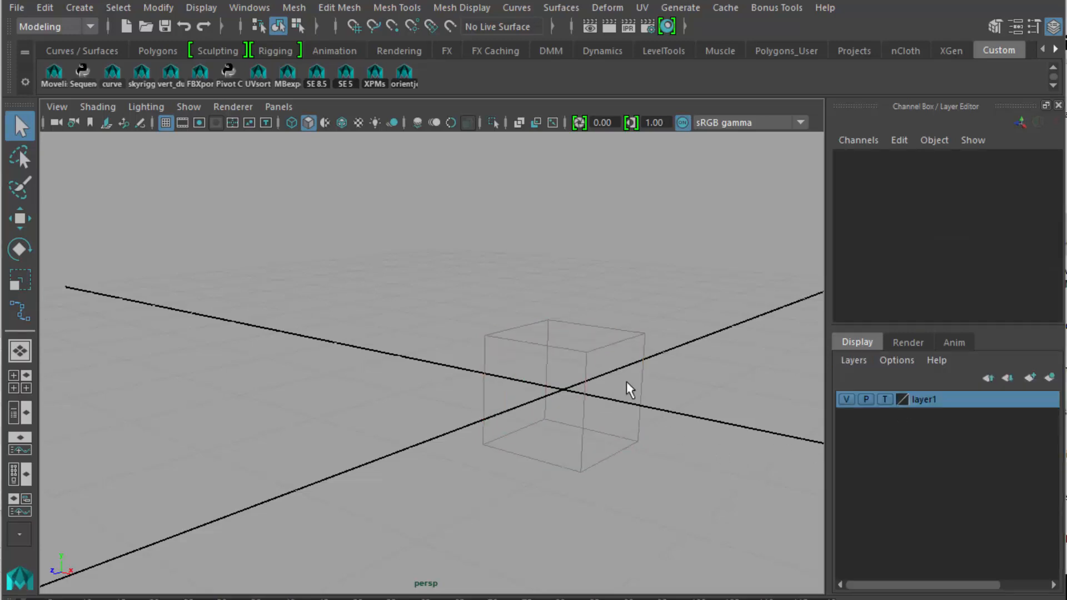
pyautogui.click(885, 399)
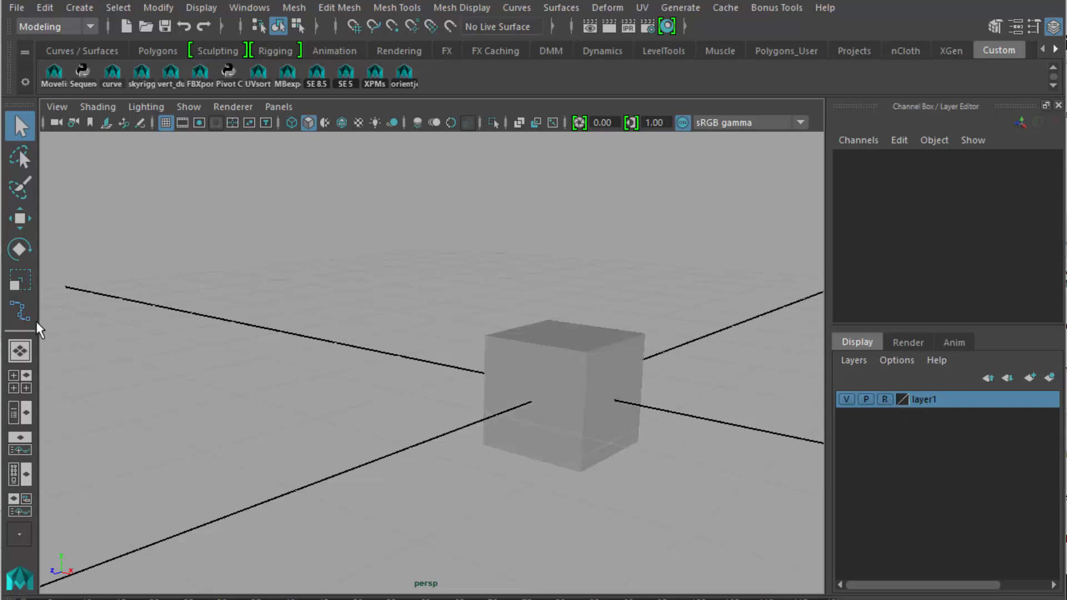
# Start a linear EP curve snapped to the cube's vertices and trace one side face around to the starting corner.
pyautogui.click(19, 315)
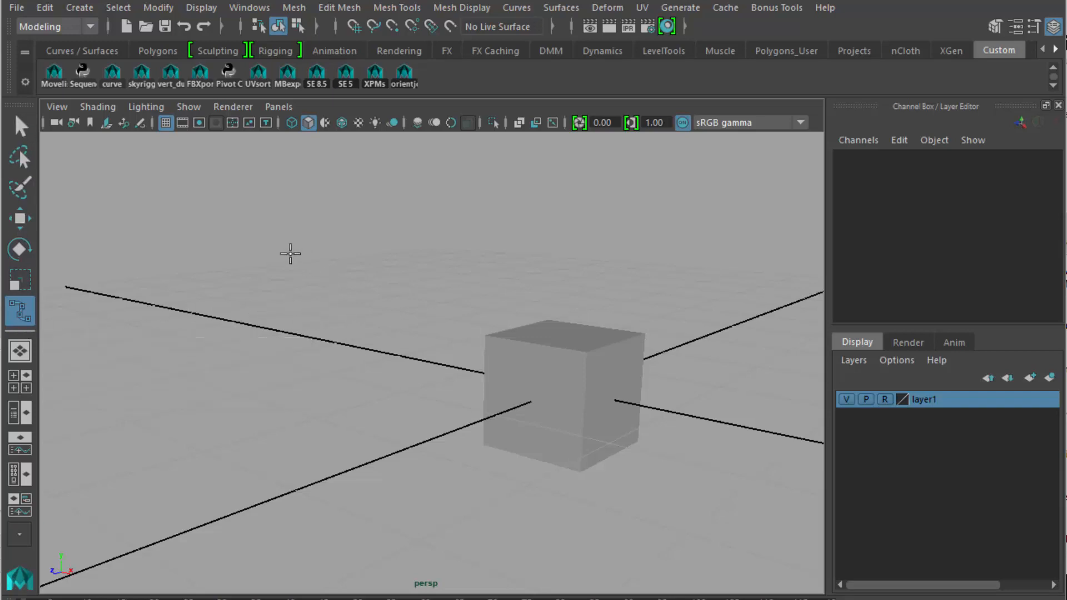
pyautogui.click(20, 127)
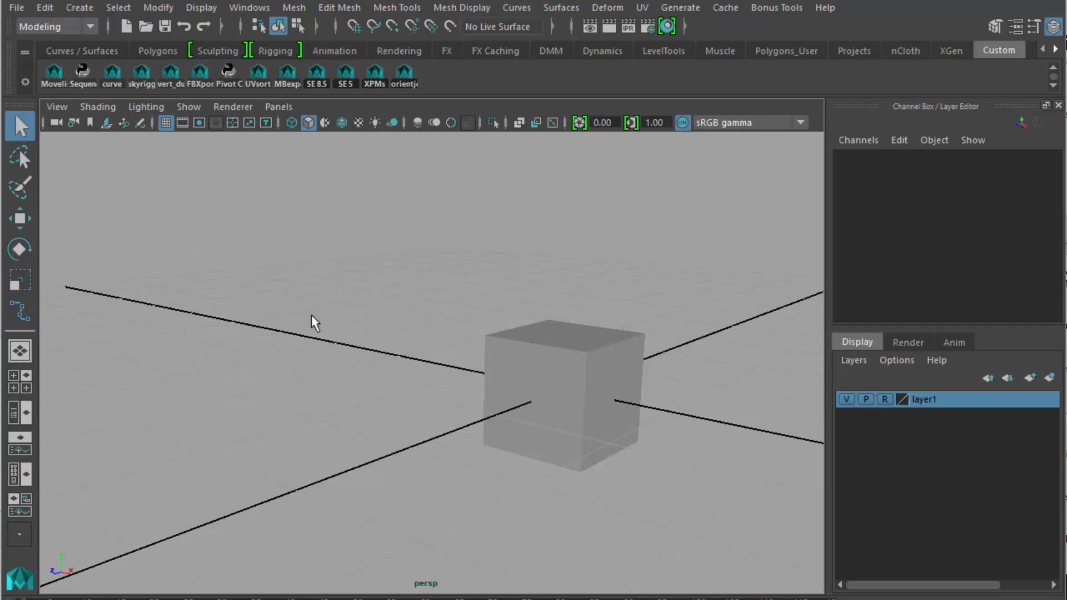
pyautogui.press('y')
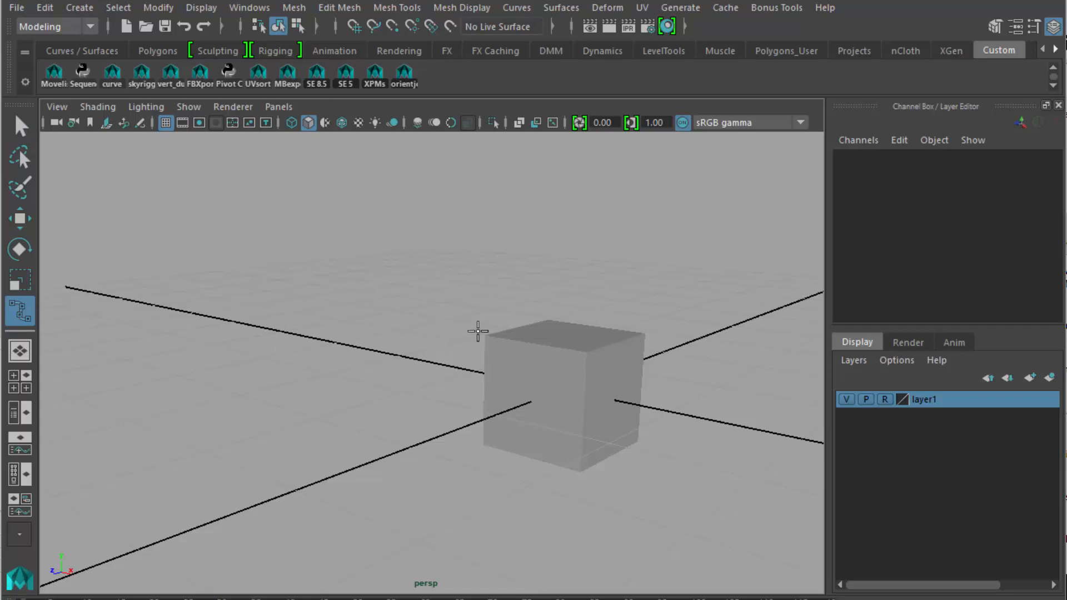
pyautogui.press('v')
pyautogui.press('v')
pyautogui.click(469, 328)
pyautogui.click(465, 448)
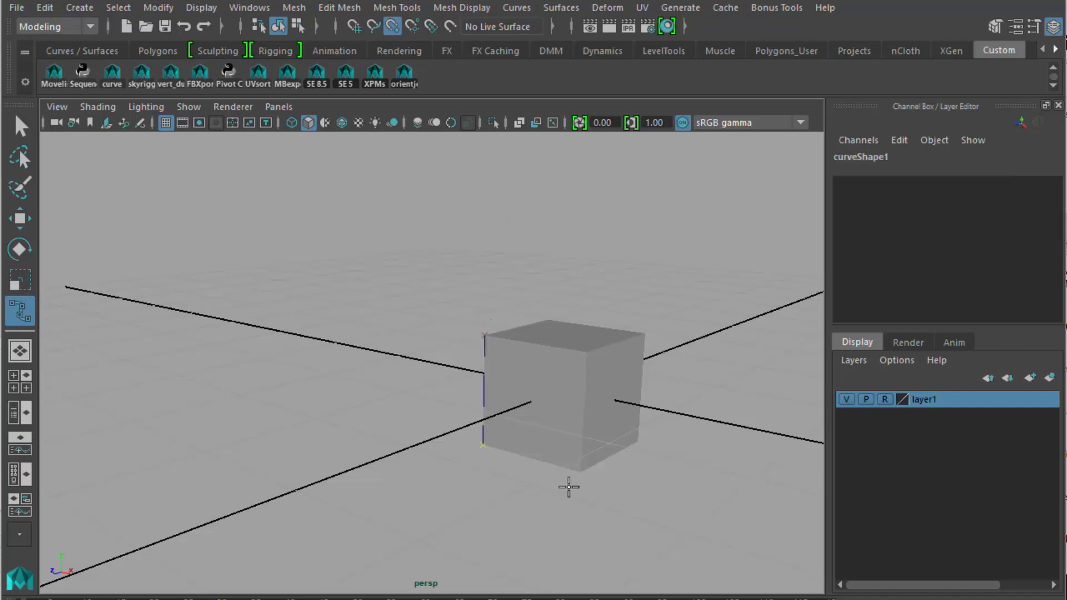
pyautogui.click(594, 469)
pyautogui.click(586, 351)
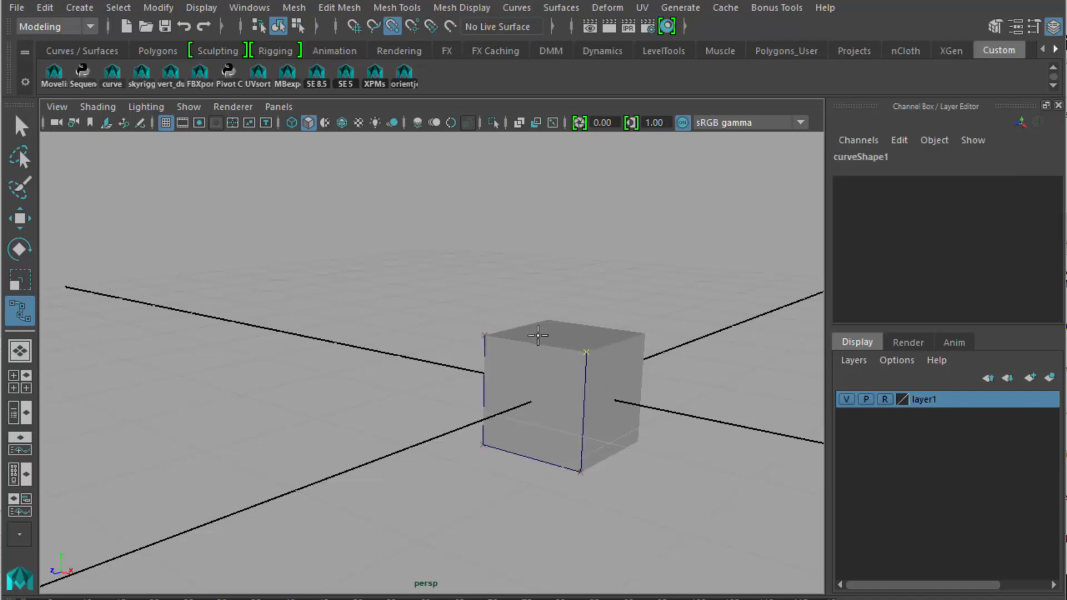
pyautogui.click(484, 330)
# Continue the snapped curve around the top face, down the near vertical edge, and around the adjacent side face to its far top corner.
pyautogui.click(556, 309)
pyautogui.click(648, 334)
pyautogui.click(590, 354)
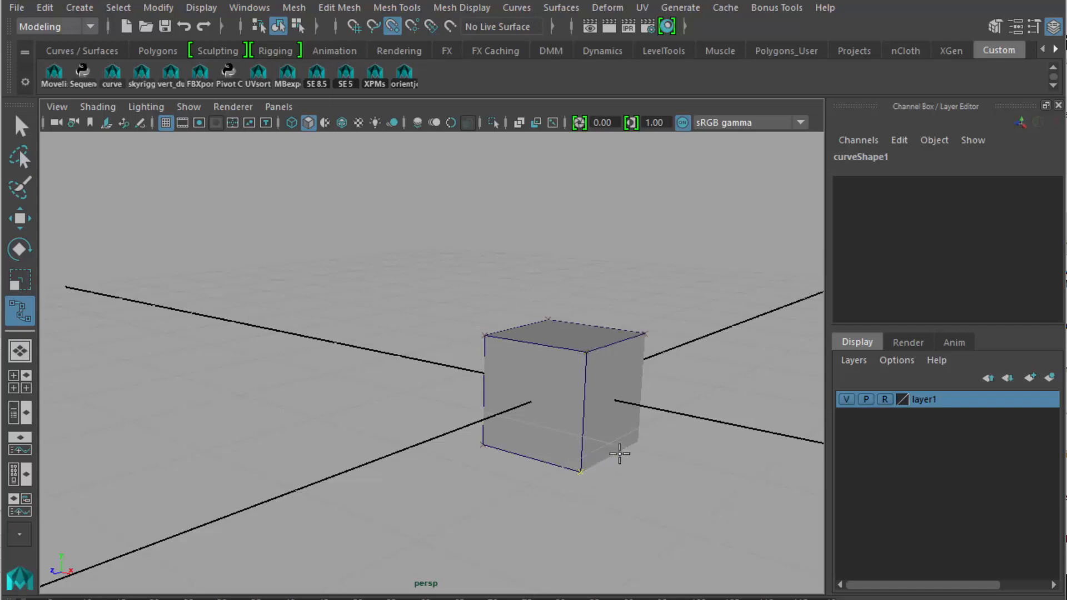
pyautogui.click(639, 442)
pyautogui.click(649, 340)
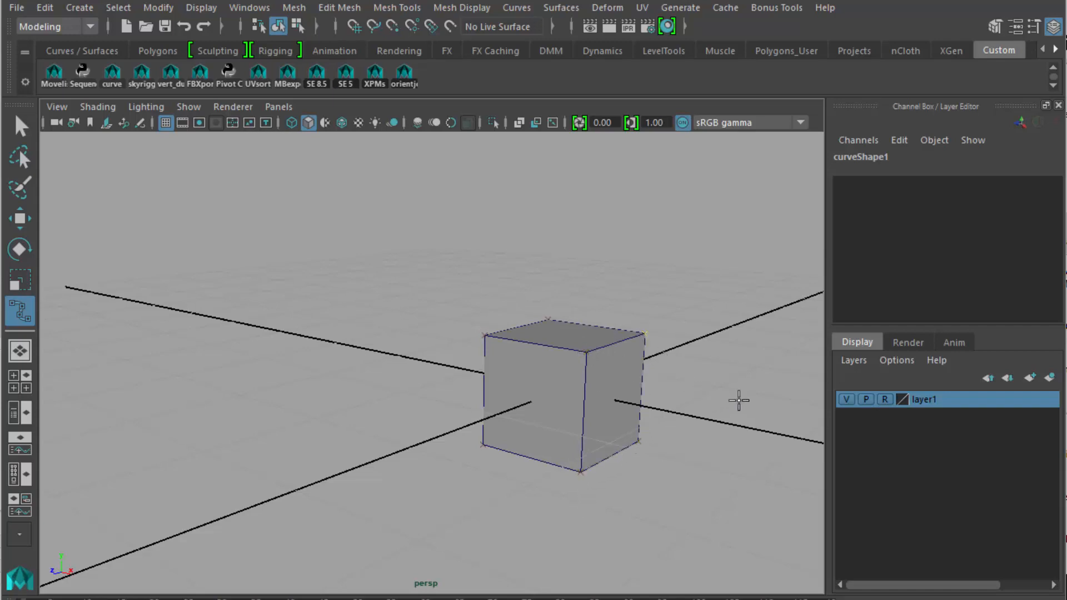
# Trace the cube's remaining vertical and bottom edges with vertex-snapped points, complete the curve, and deselect it.
pyautogui.keyDown('alt'); pyautogui.moveTo(739, 400); pyautogui.dragTo(509, 390); pyautogui.keyUp('alt')
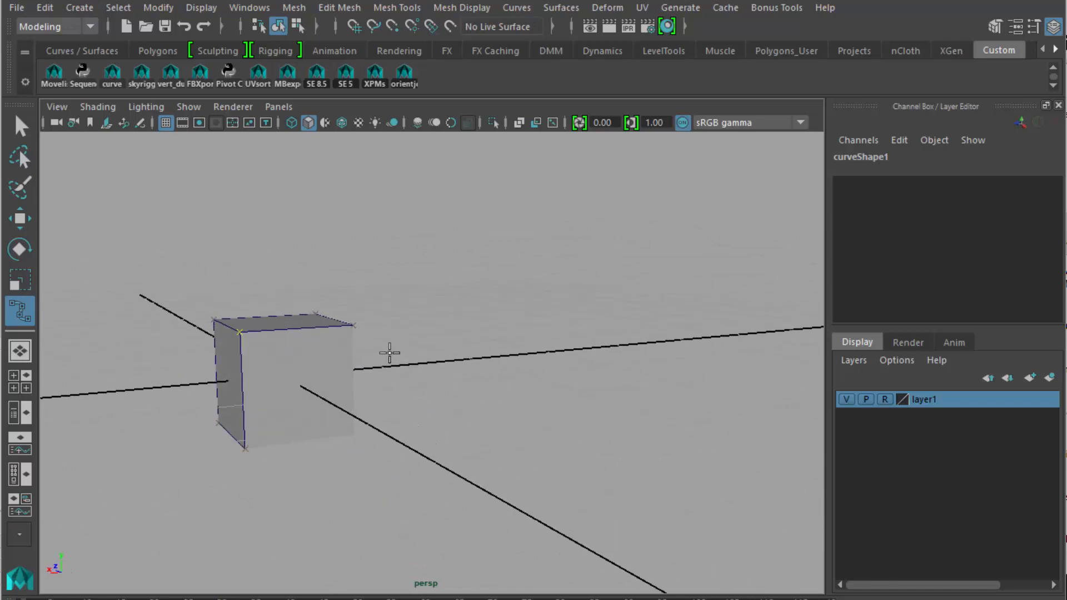
pyautogui.press('v')
pyautogui.click(358, 438)
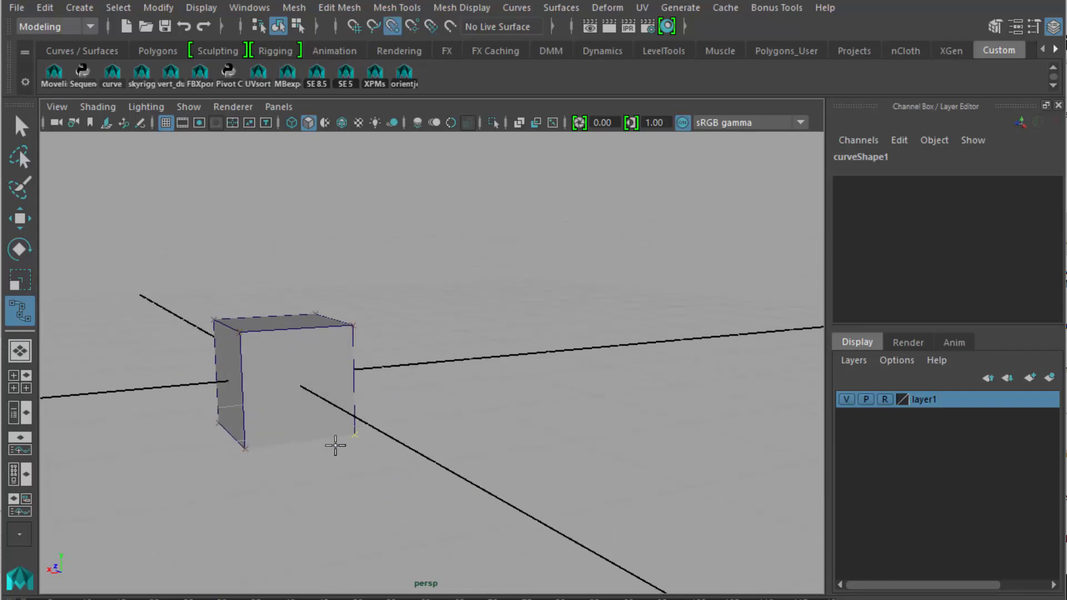
pyautogui.click(245, 446)
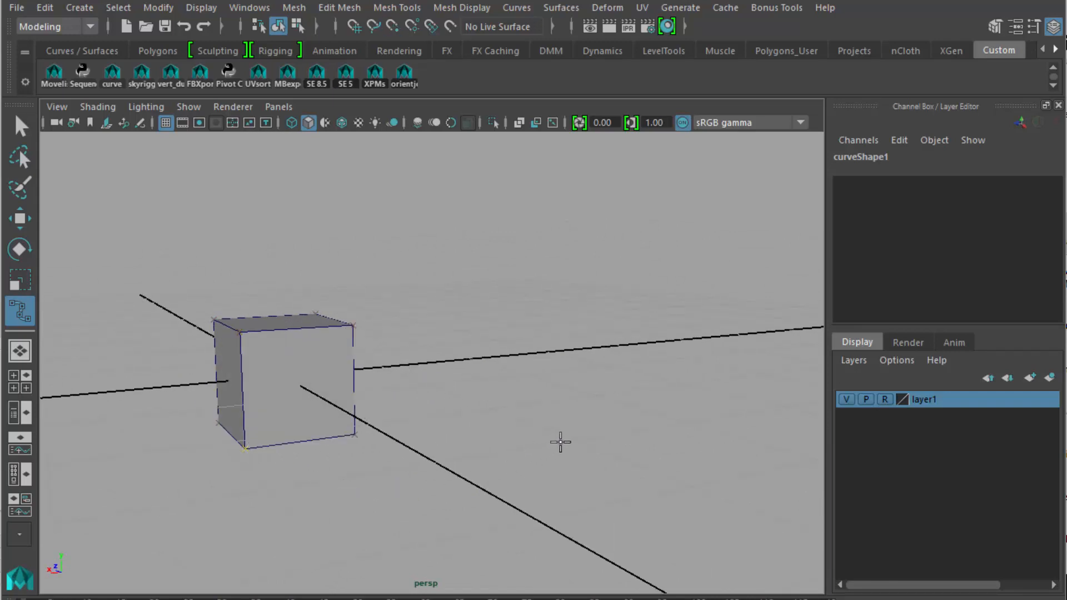
pyautogui.keyDown('alt'); pyautogui.moveTo(560, 441); pyautogui.dragTo(429, 443); pyautogui.keyUp('alt')
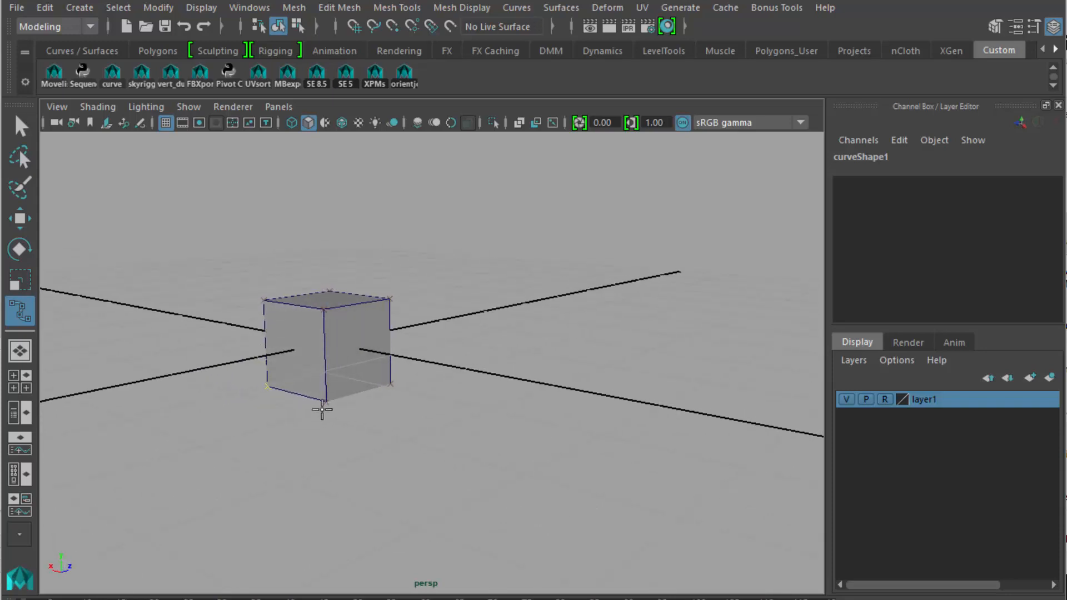
pyautogui.press('v')
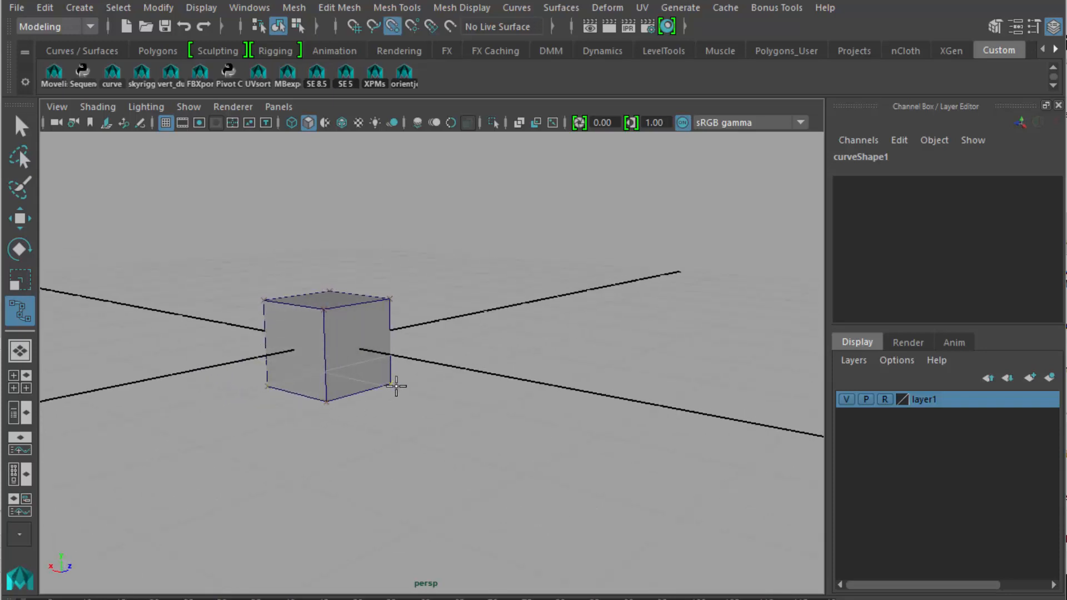
pyautogui.click(22, 126)
pyautogui.click(350, 324)
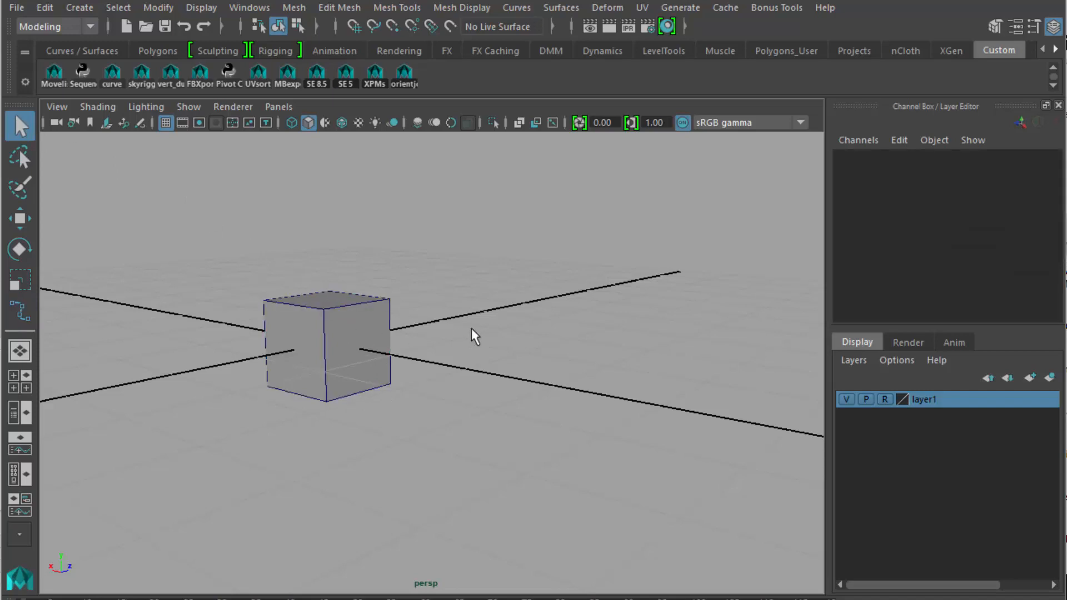
# Open the Outliner, select pCube1, and move it along Z clear of the traced curve.
pyautogui.hotkey('shift', 'o')
pyautogui.click(698, 164)
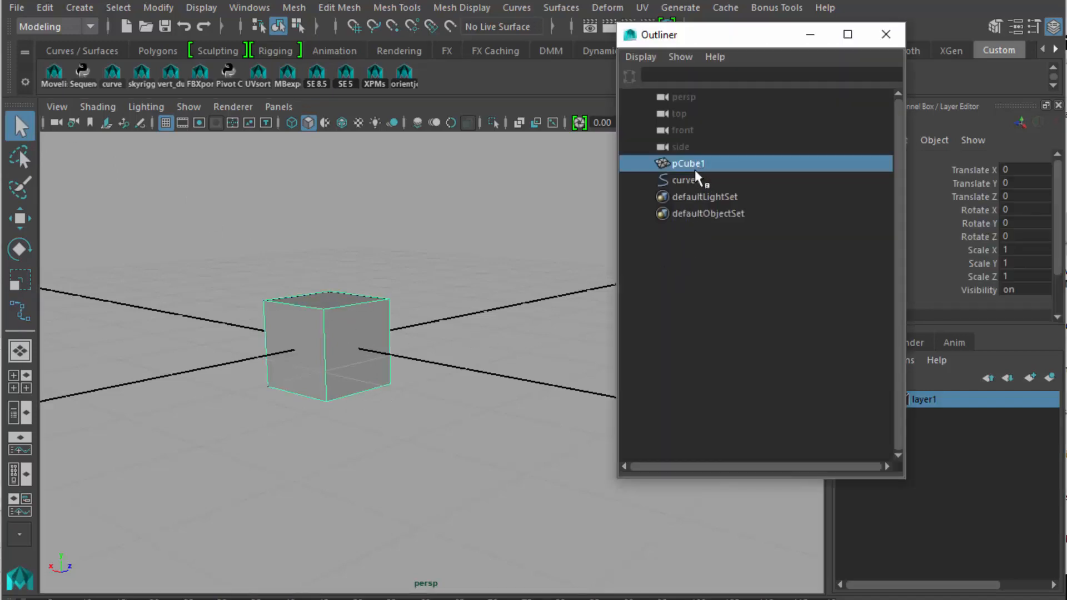
pyautogui.press('w')
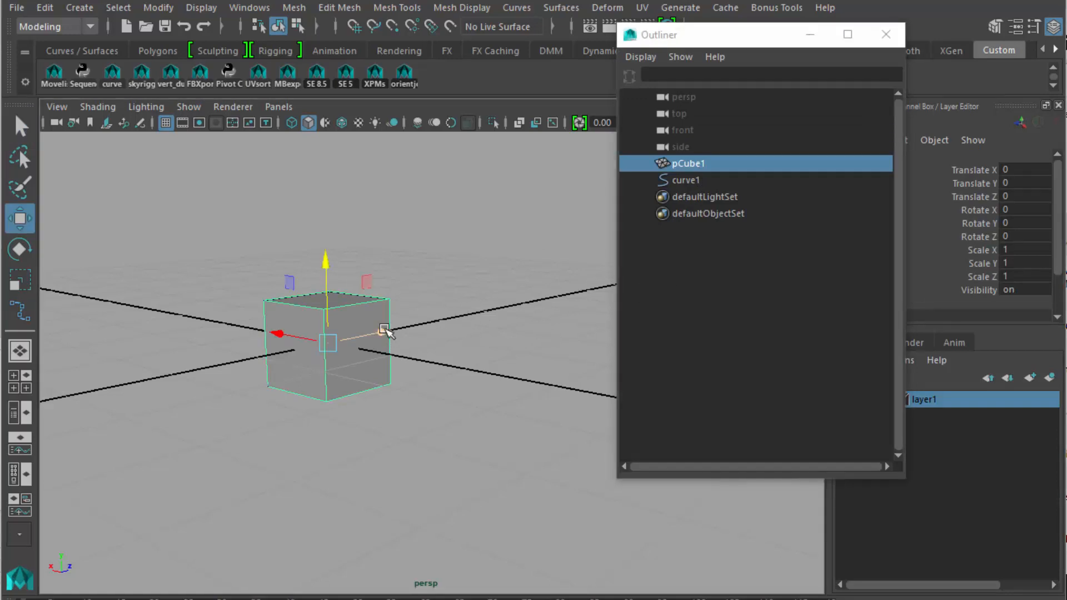
pyautogui.moveTo(383, 332); pyautogui.dragTo(597, 288)
# Select the traced cube curve at the origin and scale it down along Y to about 0.455.
pyautogui.click(392, 376)
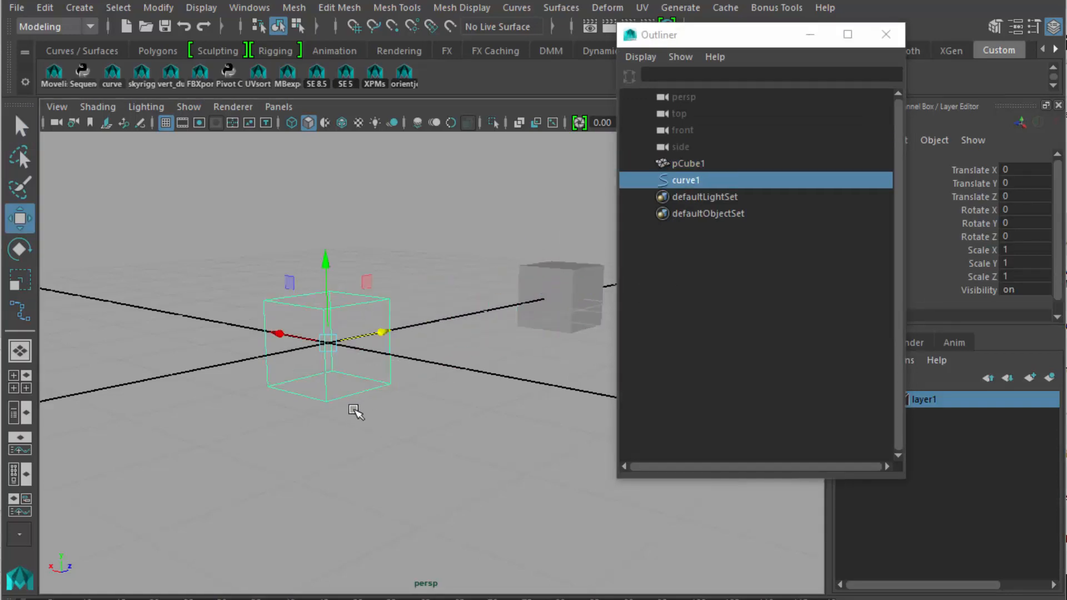
pyautogui.press('e')
pyautogui.press('r')
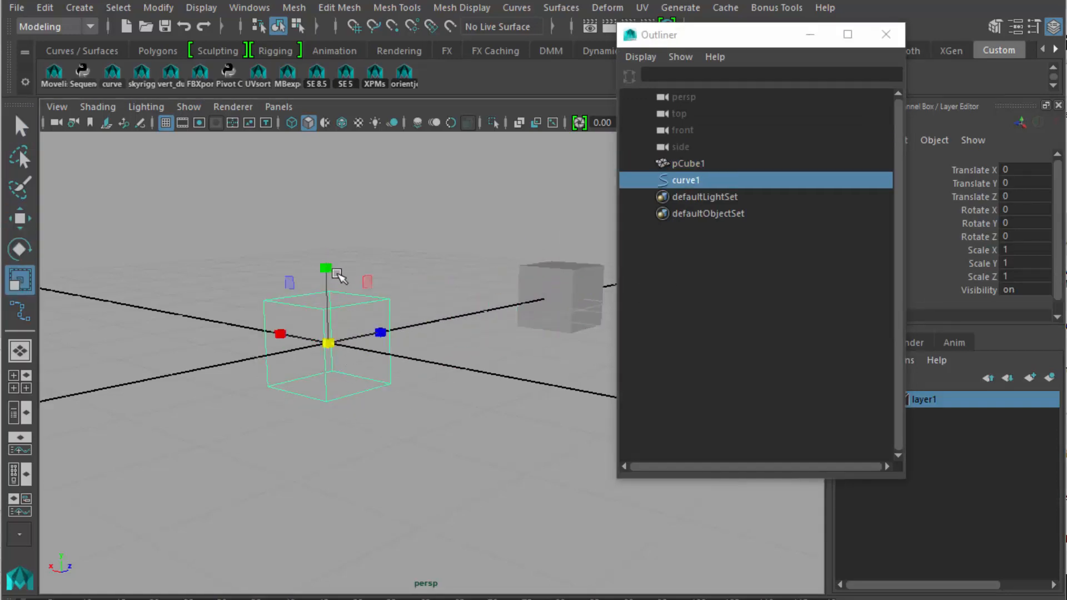
pyautogui.moveTo(326, 269); pyautogui.dragTo(345, 394)
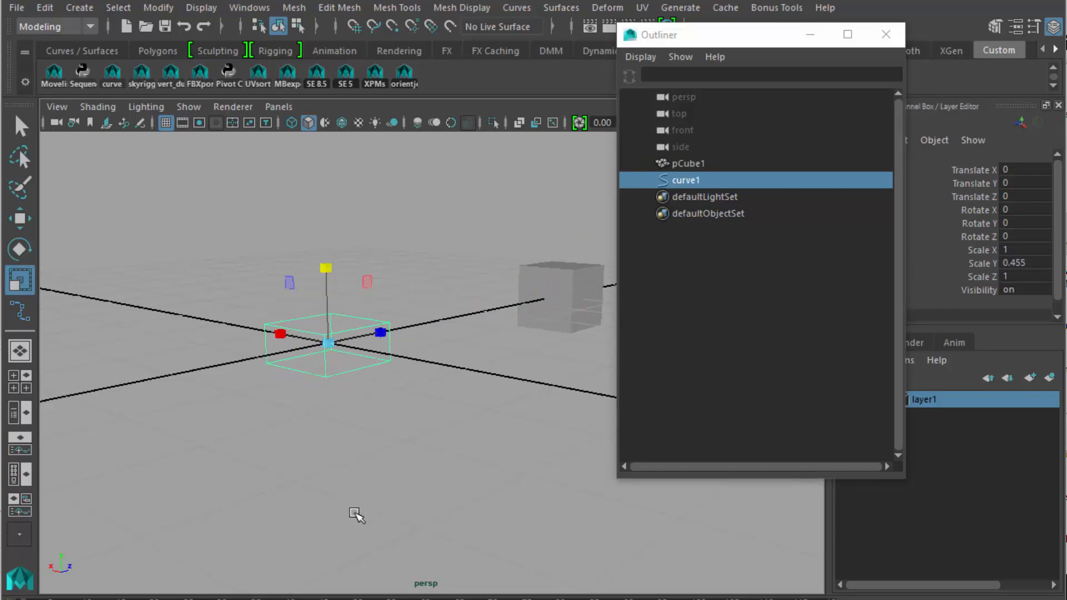
# Scale the cube curve along X to about 0.607, reselect it, and close the Outliner.
pyautogui.keyDown('alt'); pyautogui.moveTo(352, 511); pyautogui.dragTo(241, 452); pyautogui.keyUp('alt')
pyautogui.moveTo(188, 379); pyautogui.dragTo(237, 377)
pyautogui.keyDown('alt'); pyautogui.moveTo(374, 445); pyautogui.dragTo(312, 420); pyautogui.keyUp('alt')
pyautogui.click(312, 419)
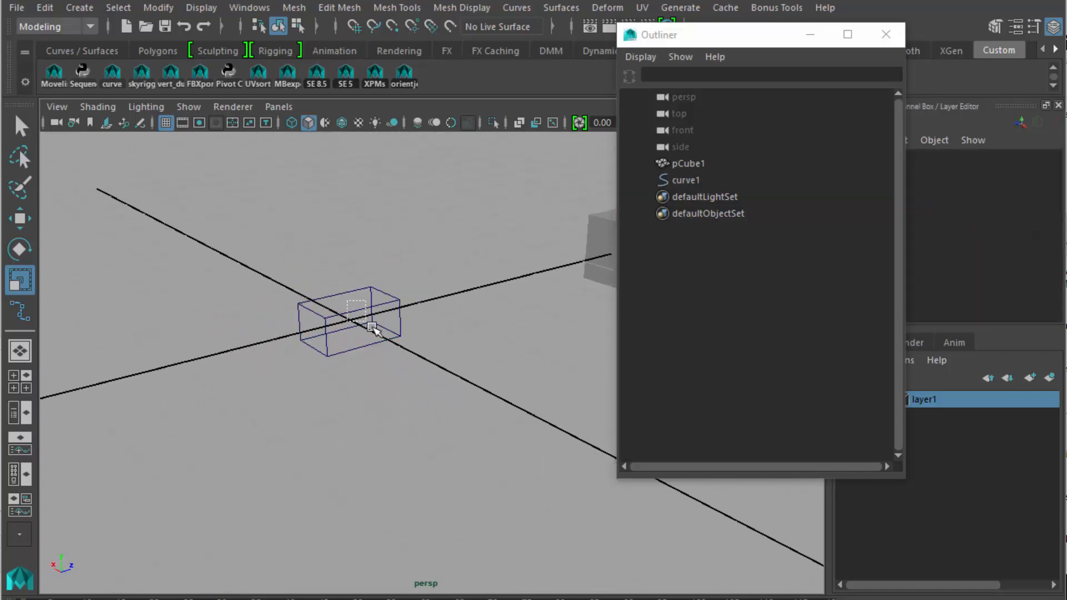
pyautogui.click(388, 338)
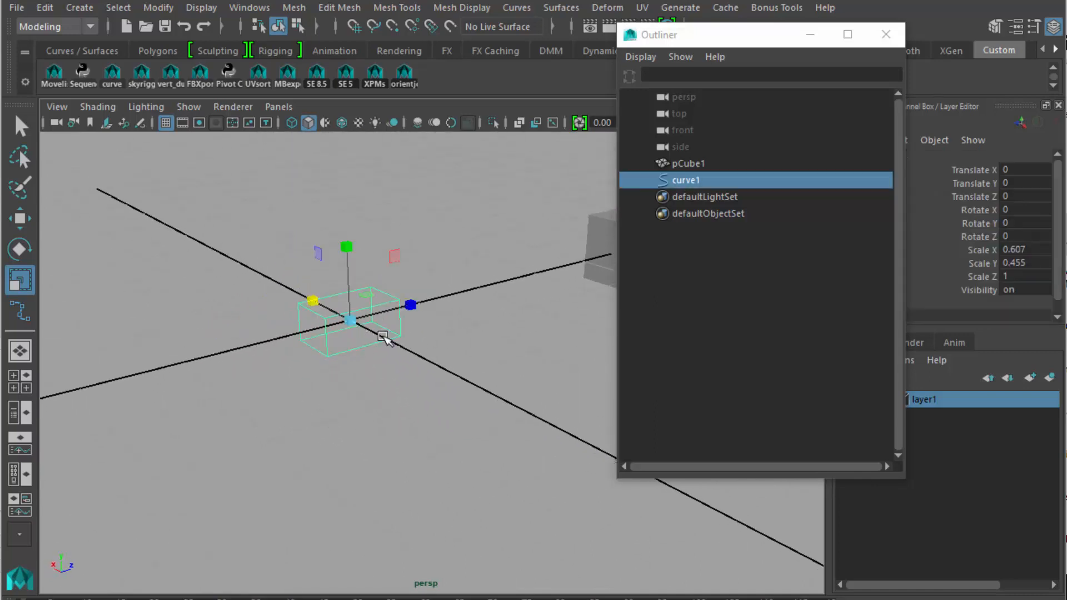
pyautogui.click(886, 34)
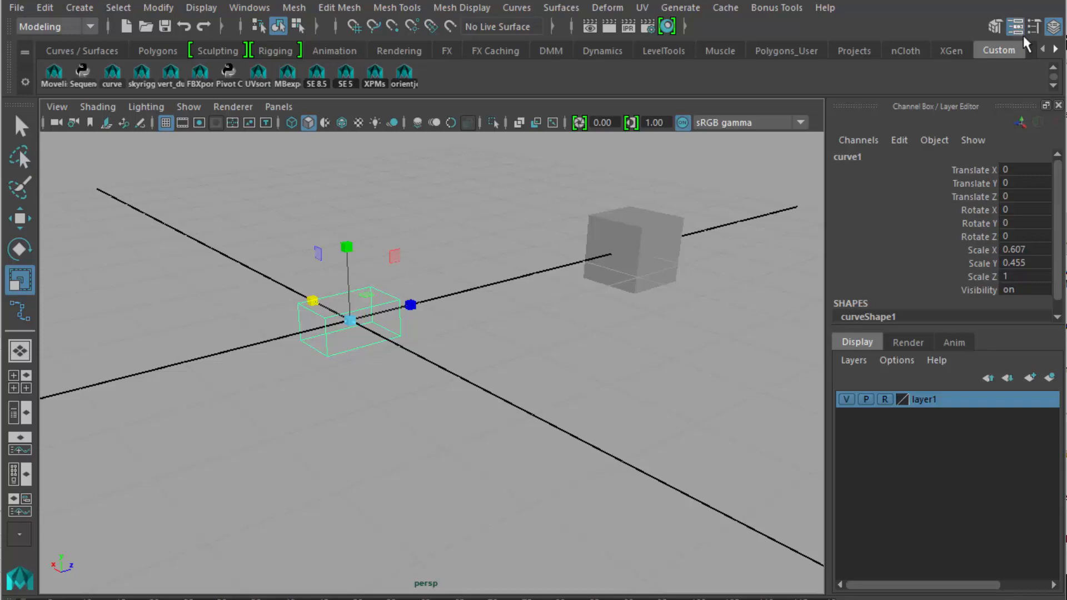
# Open the Attribute Editor for the cube curve's shape and enable its drawing overrides under Object Display.
pyautogui.hotkey('ctrl', 'a')
pyautogui.moveTo(726, 83); pyautogui.dragTo(836, 43)
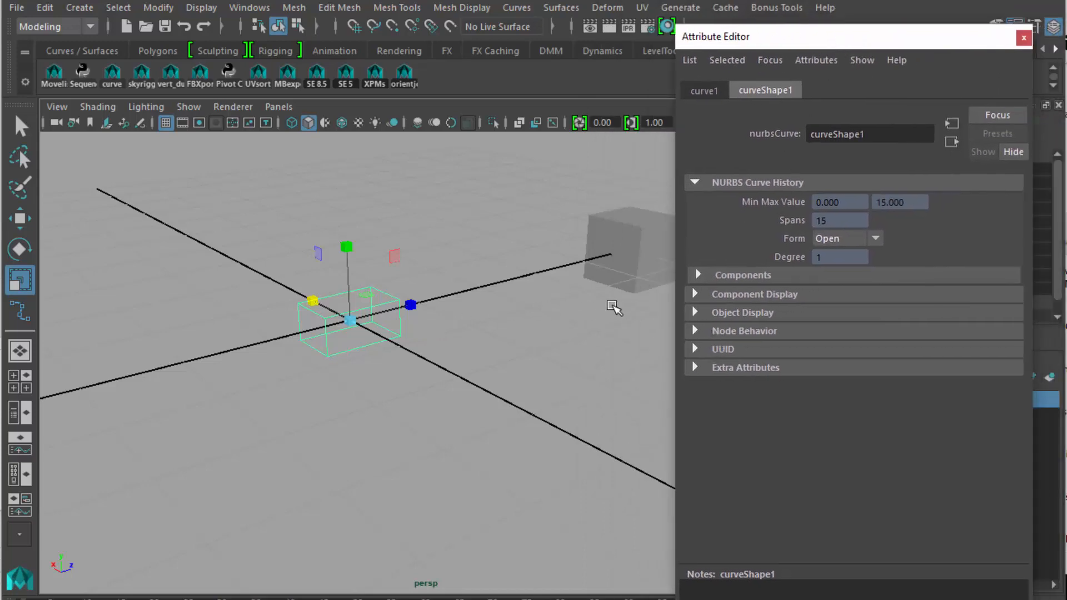
pyautogui.click(424, 312)
pyautogui.hotkey('ctrl', 'z')
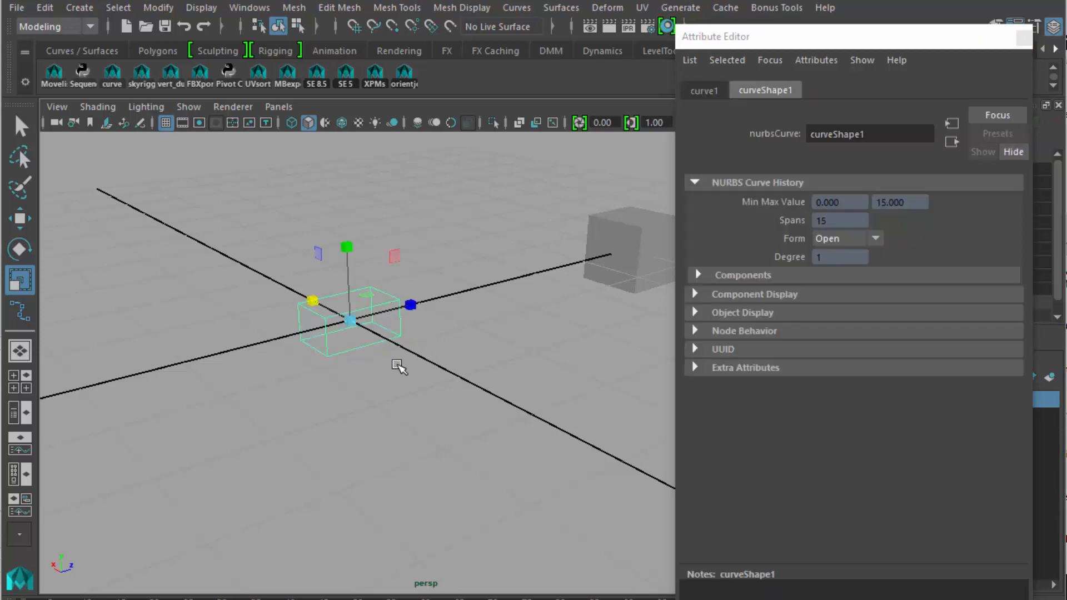
pyautogui.click(695, 312)
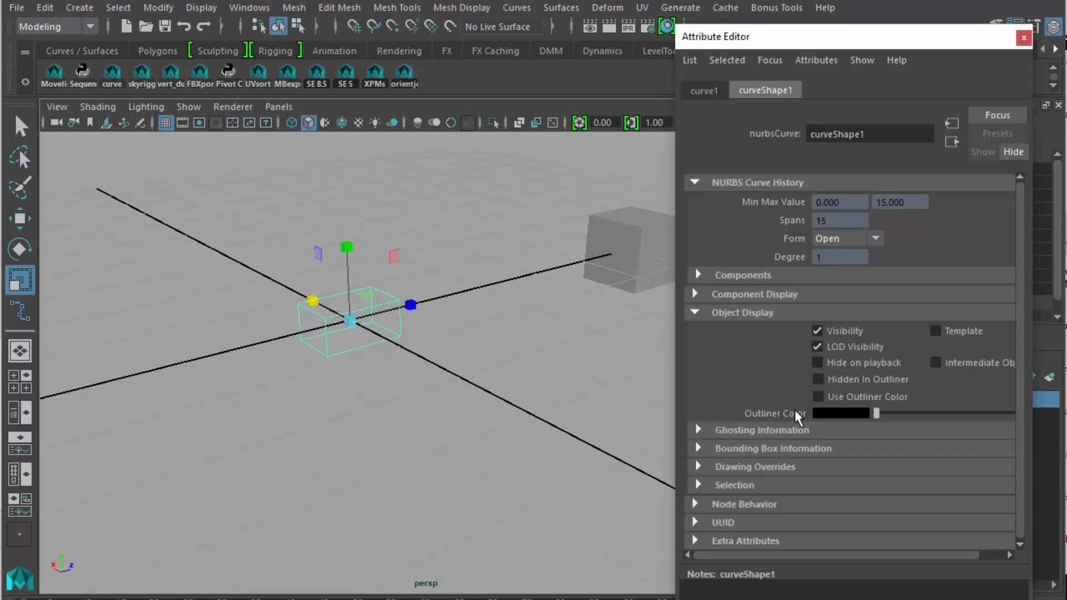
pyautogui.click(722, 468)
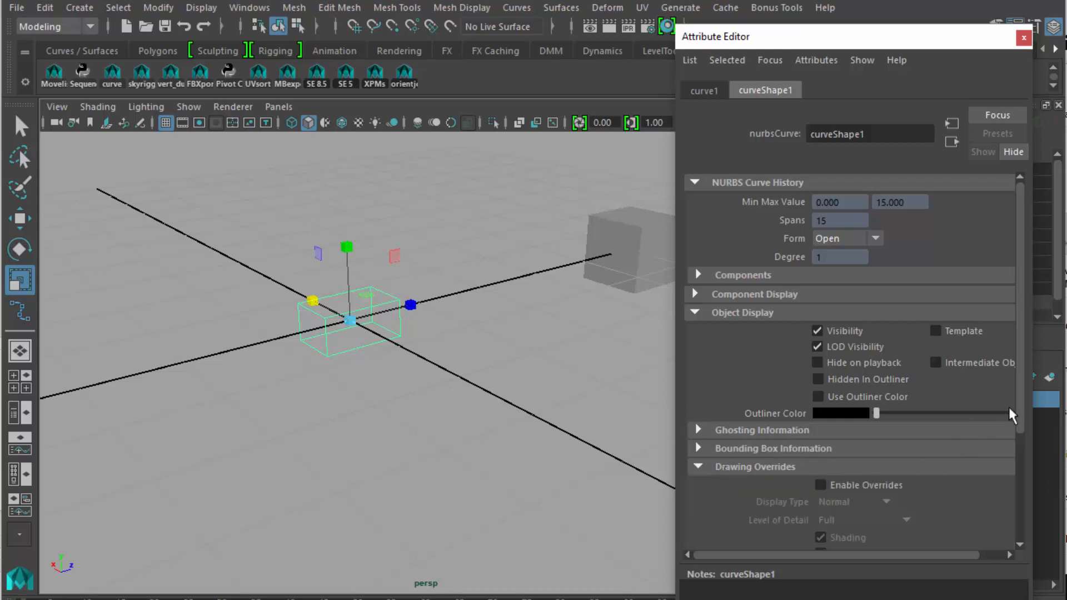
pyautogui.moveTo(1022, 406); pyautogui.dragTo(1024, 525)
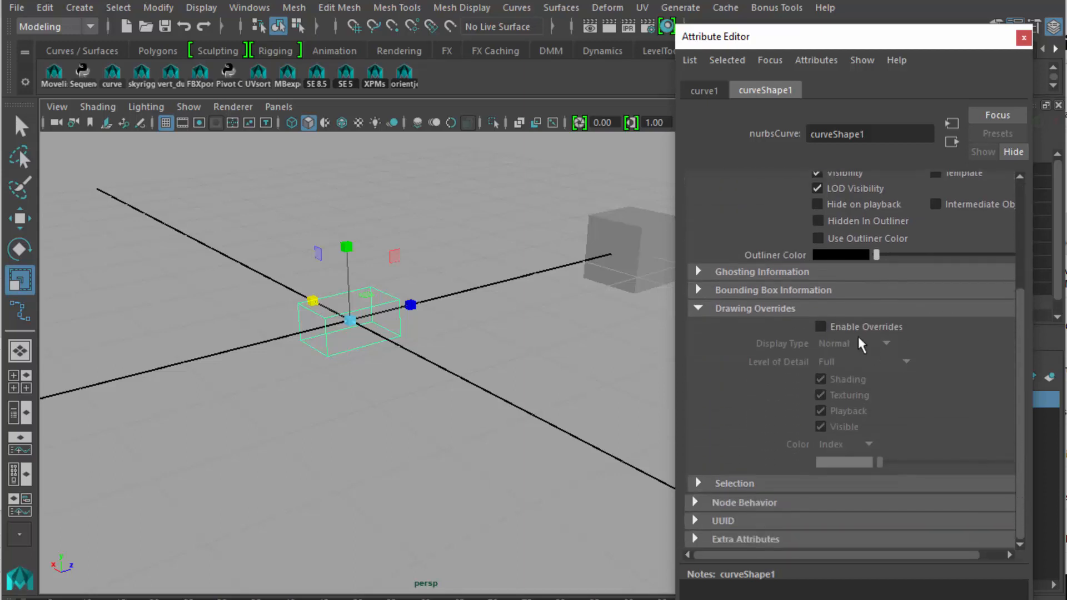
pyautogui.click(821, 327)
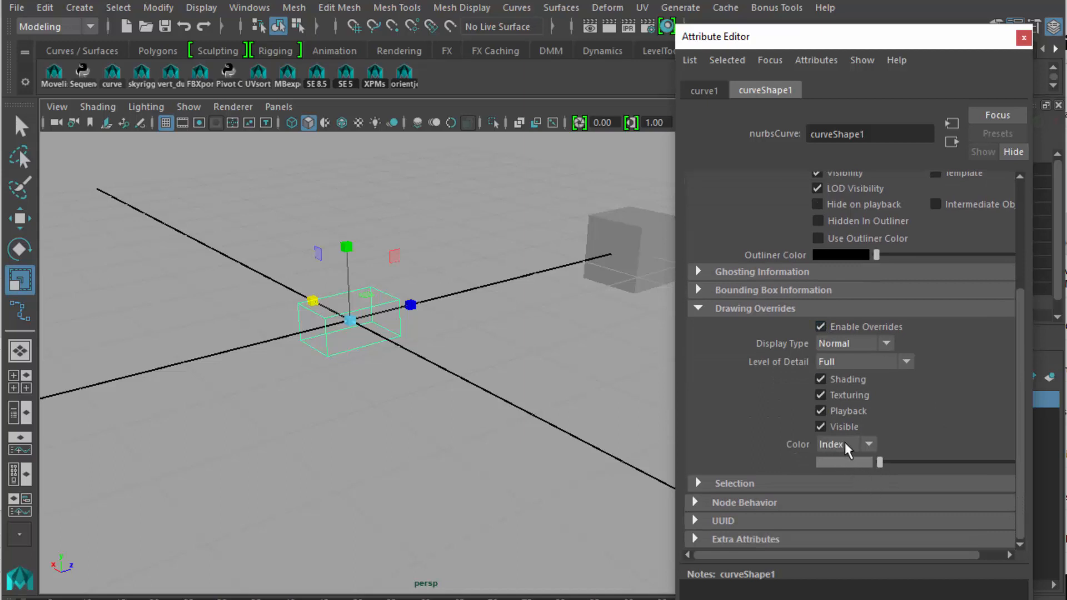
# Set the cube curve's override index color to red, deselect the curve, and close the Attribute Editor.
pyautogui.moveTo(882, 461); pyautogui.dragTo(940, 462)
pyautogui.click(564, 439)
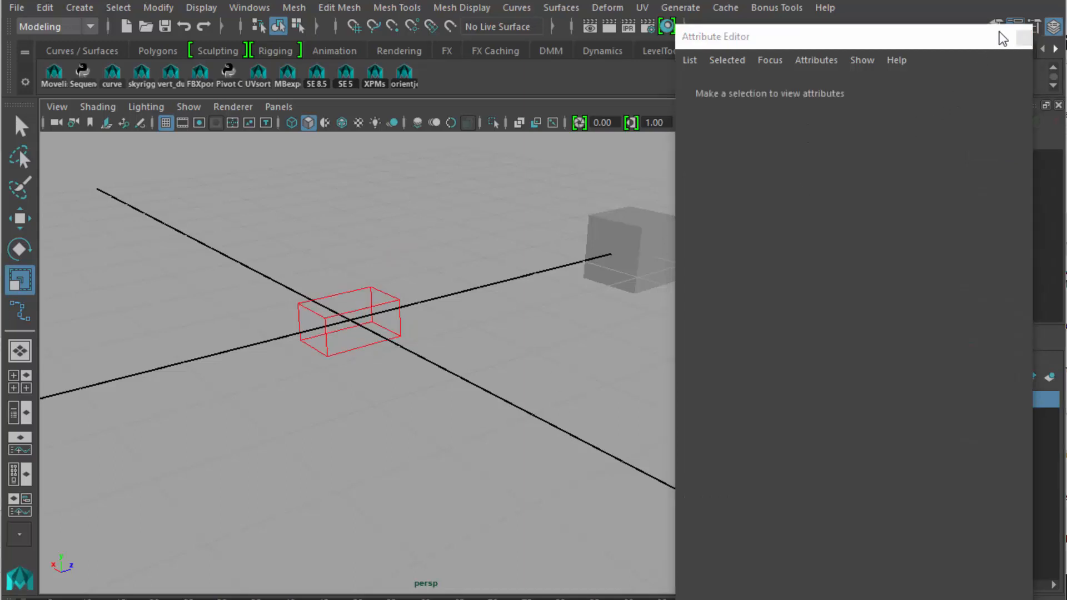
pyautogui.click(1024, 38)
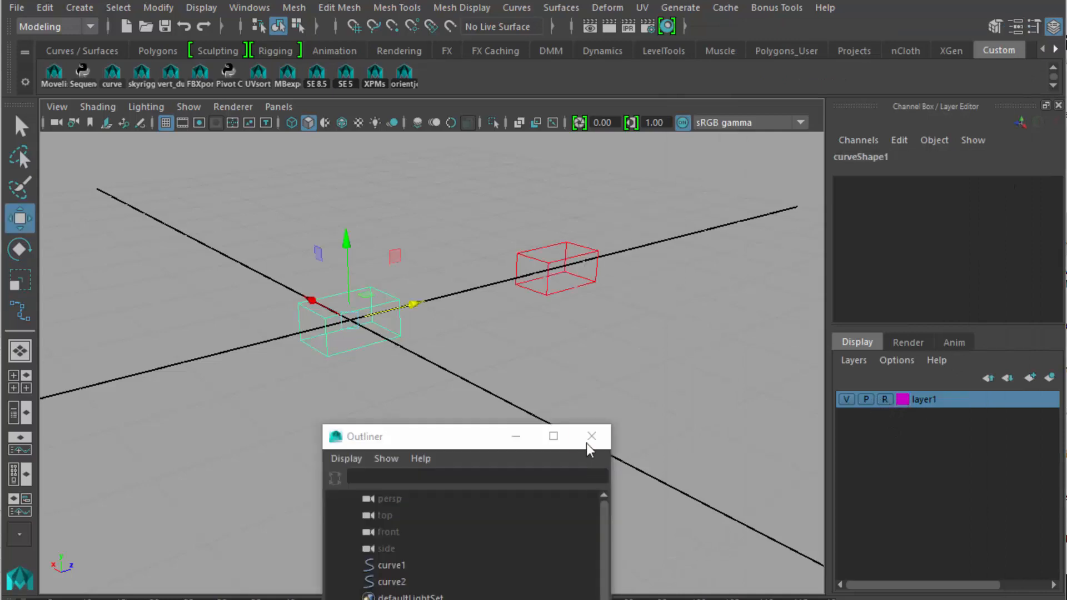
# Close the Outliner and bring up the drawing override settings of curveShape1 in the Attribute Editor.
pyautogui.click(587, 441)
pyautogui.click(1022, 26)
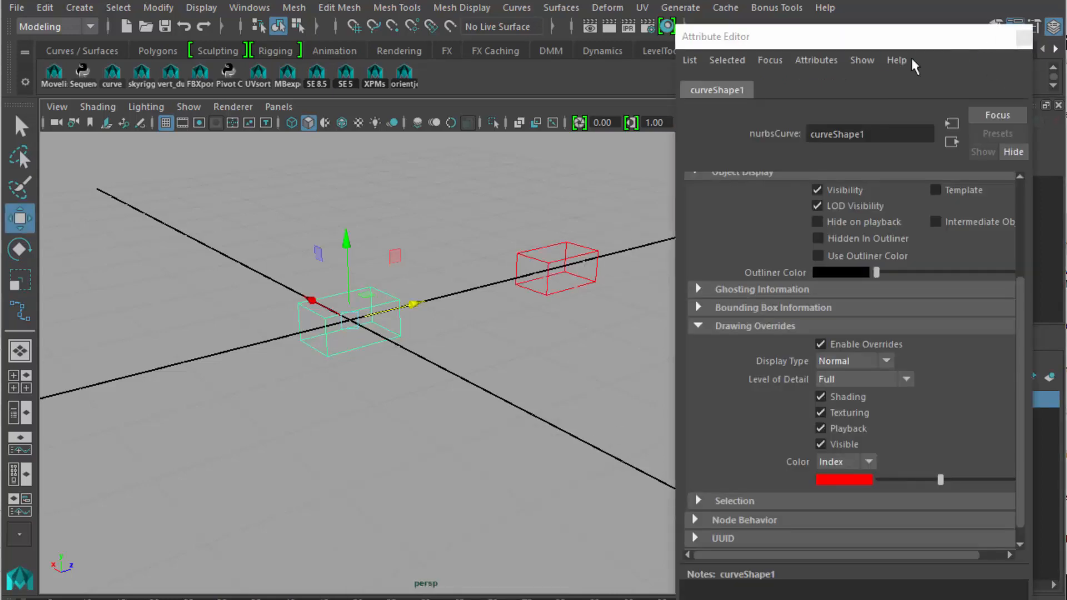
pyautogui.moveTo(872, 42); pyautogui.dragTo(732, 35)
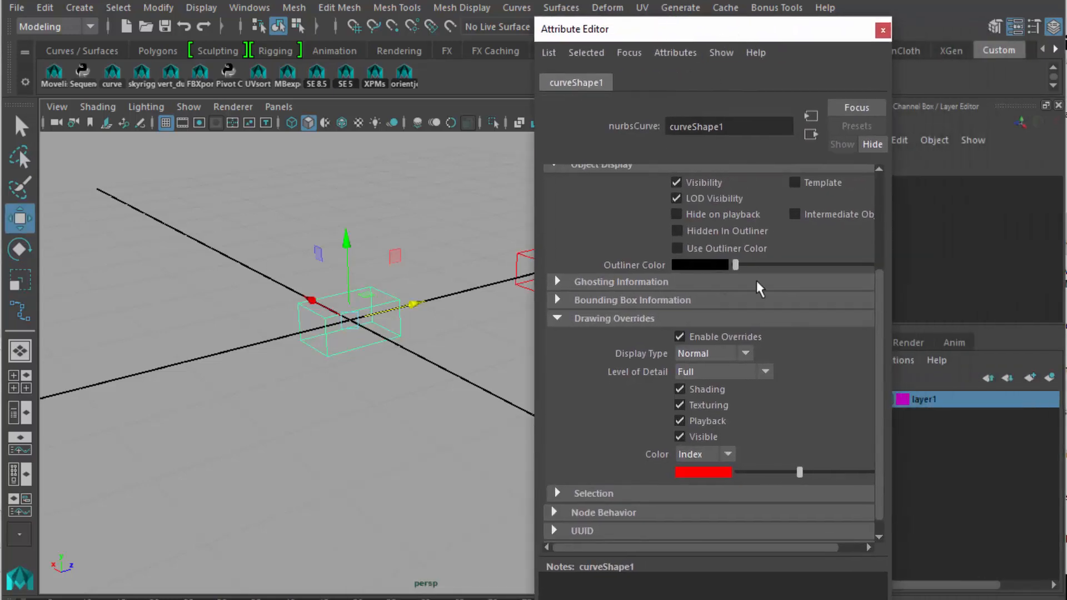
pyautogui.scroll(3, 791, 277)
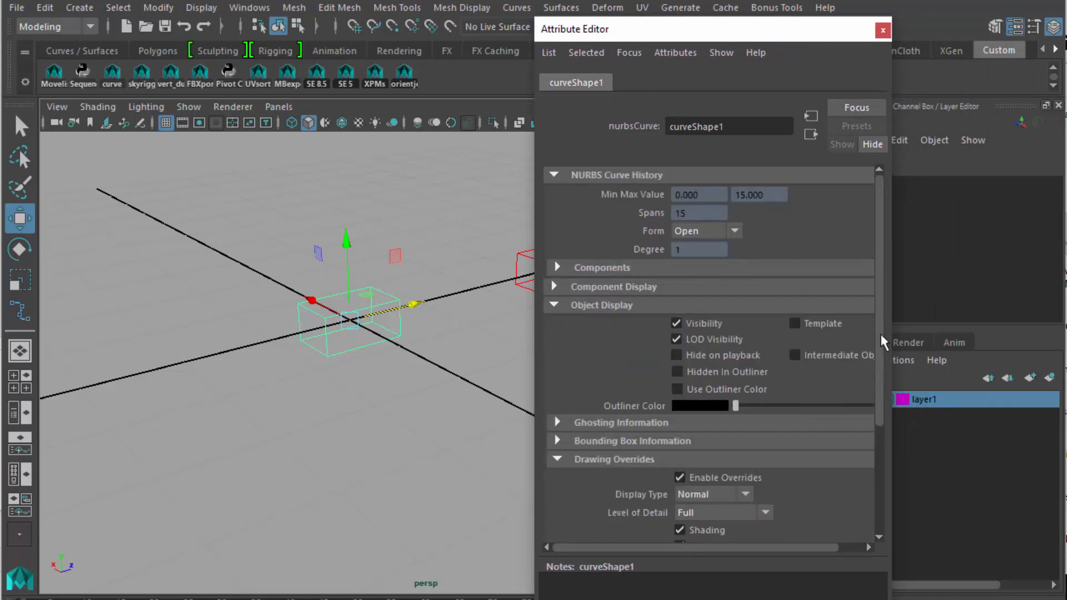
pyautogui.moveTo(882, 336); pyautogui.dragTo(876, 472)
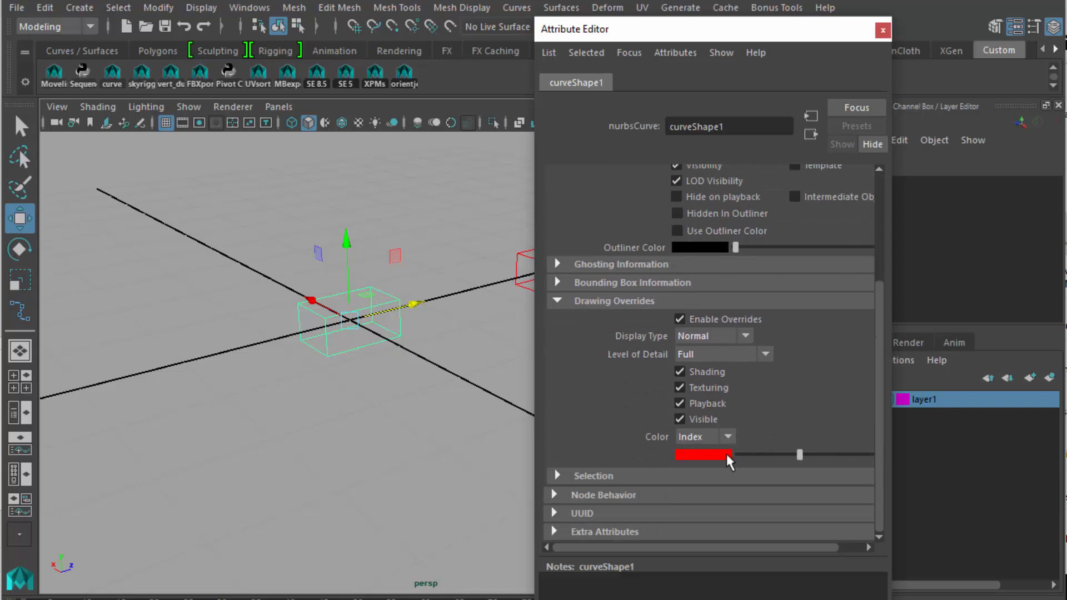
# Try dark purple, red, and pale orange as index override colors on the cube curve at the origin.
pyautogui.moveTo(799, 455)
pyautogui.mouseDown()
pyautogui.moveTo(766, 456)
pyautogui.moveTo(778, 455)
pyautogui.mouseUp()
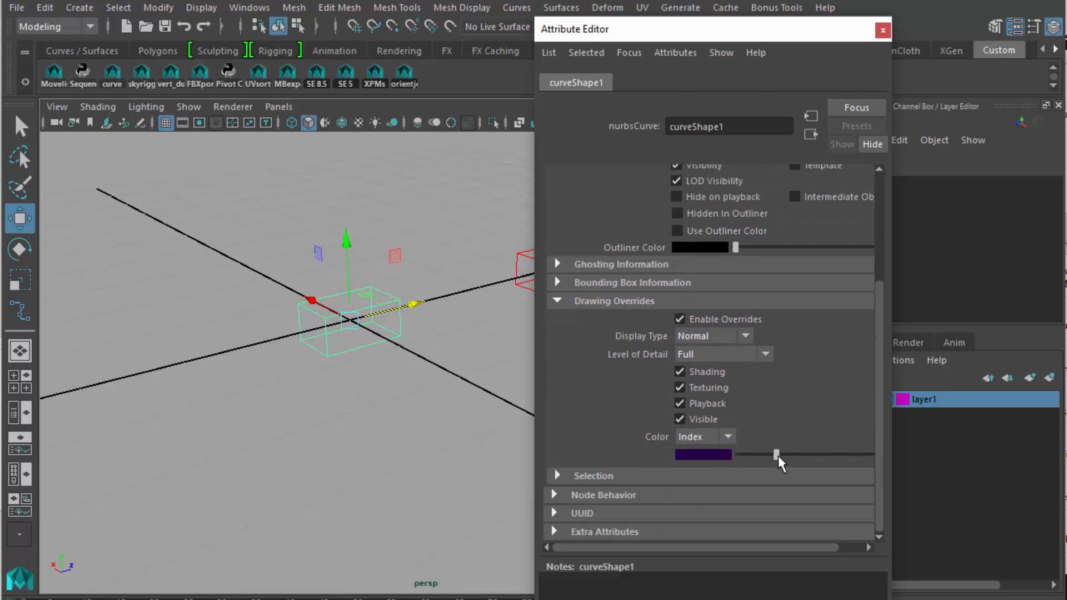
pyautogui.click(488, 470)
pyautogui.click(372, 311)
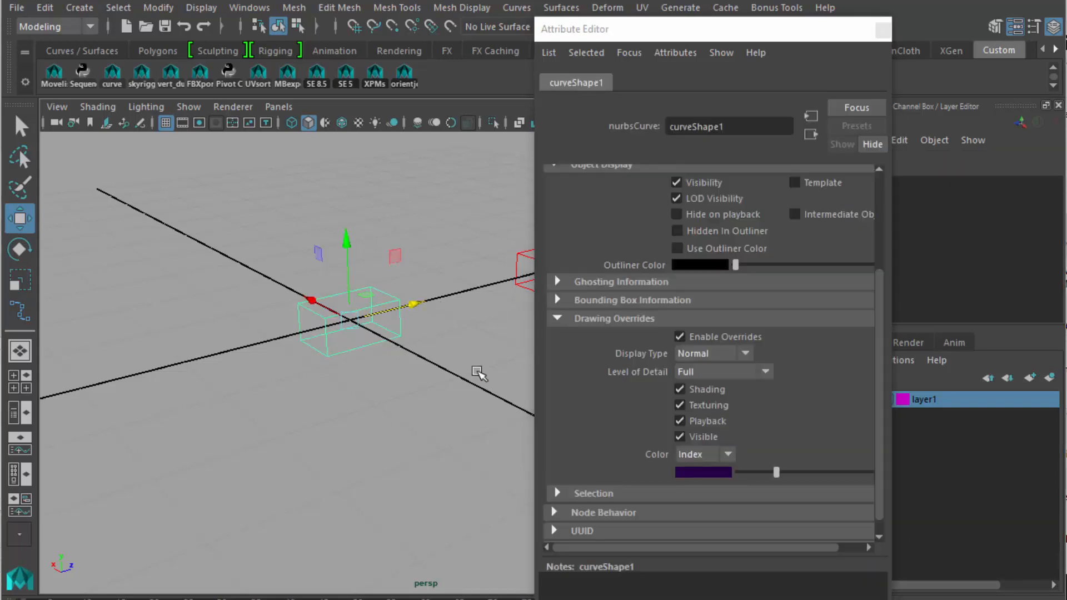
pyautogui.click(801, 472)
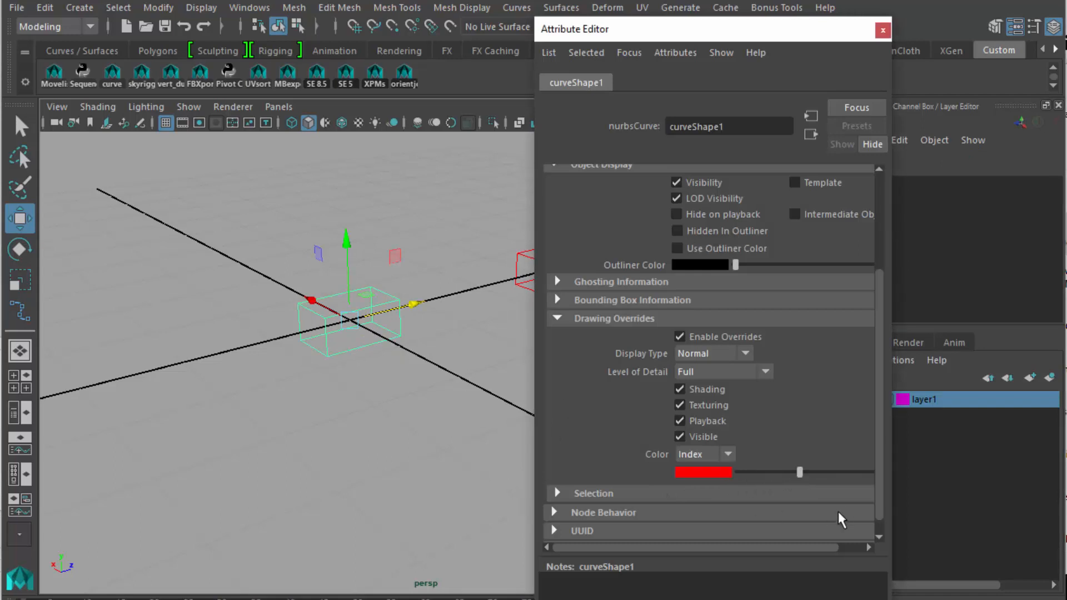
pyautogui.click(836, 472)
pyautogui.click(497, 437)
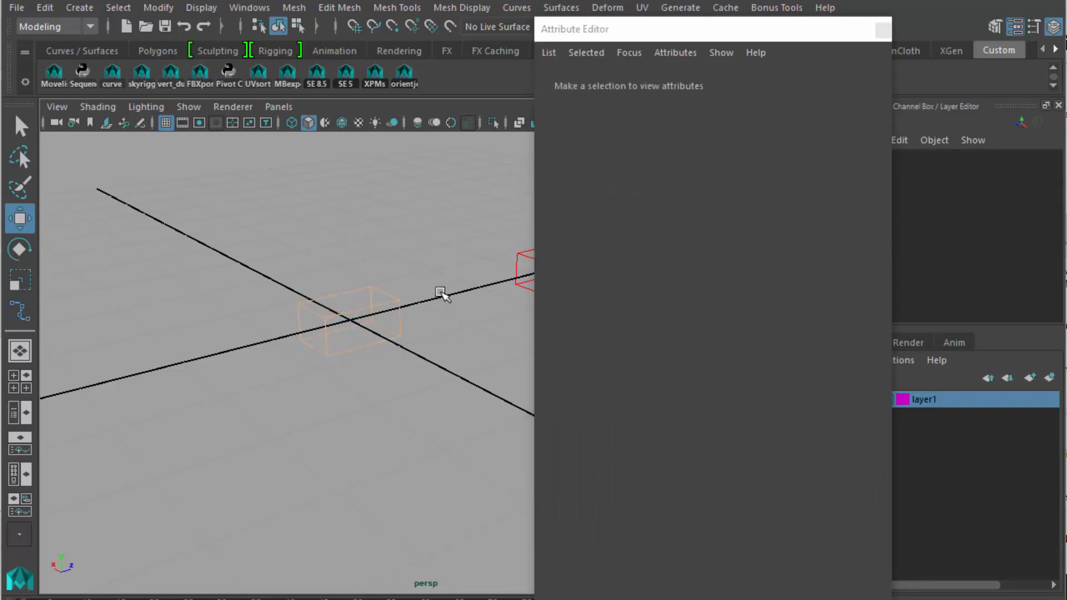
# Switch the origin cube curve's override color to RGB and make it green with hue 128.65, saturation 1.000, and value 0.760.
pyautogui.click(352, 333)
pyautogui.click(726, 454)
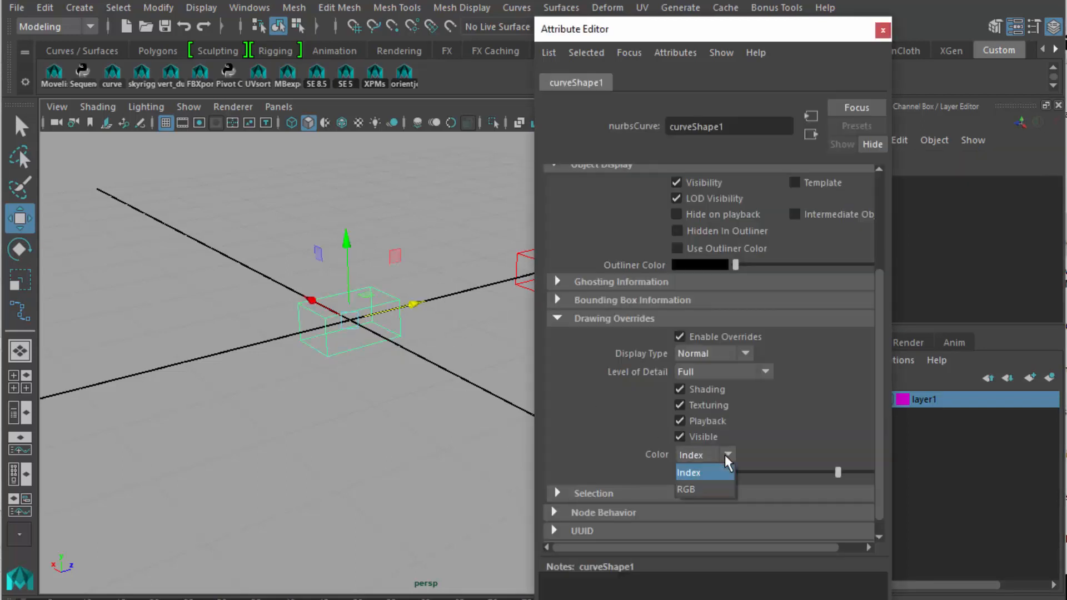
pyautogui.click(689, 489)
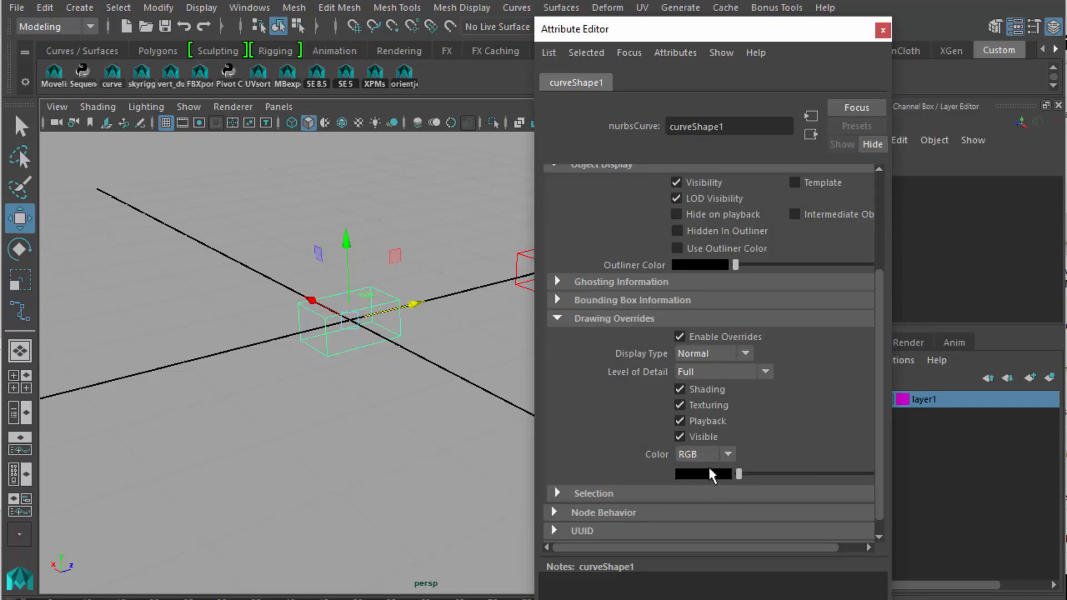
pyautogui.click(708, 473)
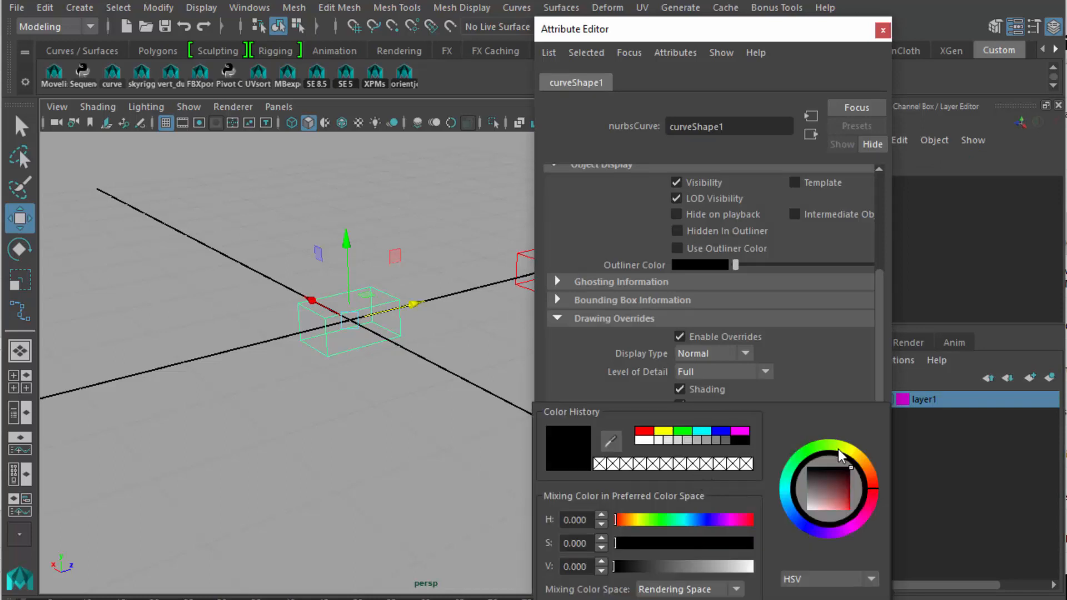
pyautogui.moveTo(838, 449); pyautogui.dragTo(809, 450)
pyautogui.moveTo(838, 498); pyautogui.dragTo(852, 506)
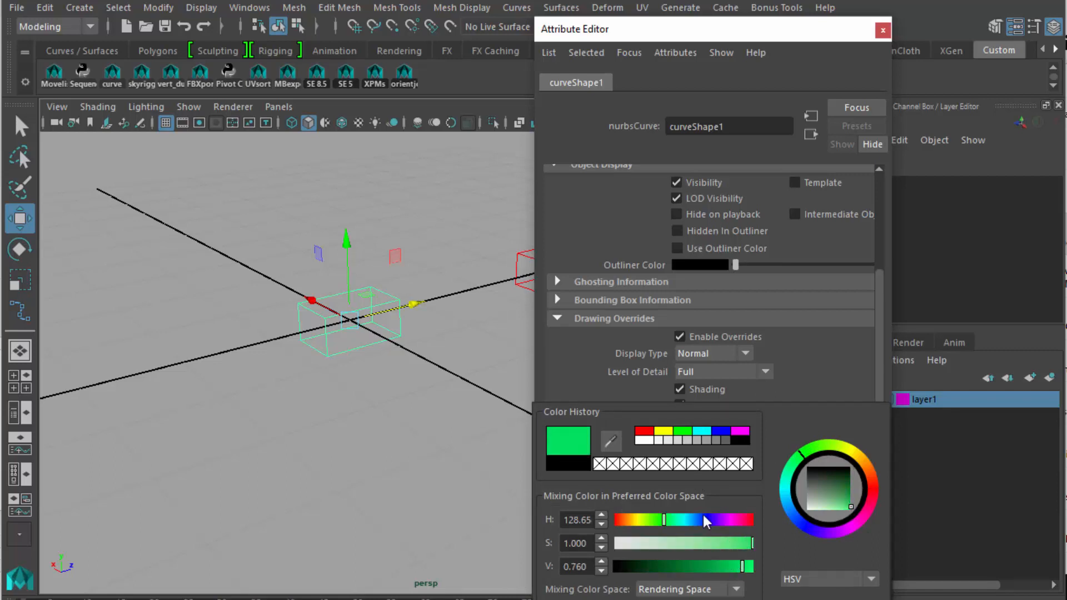
pyautogui.click(464, 395)
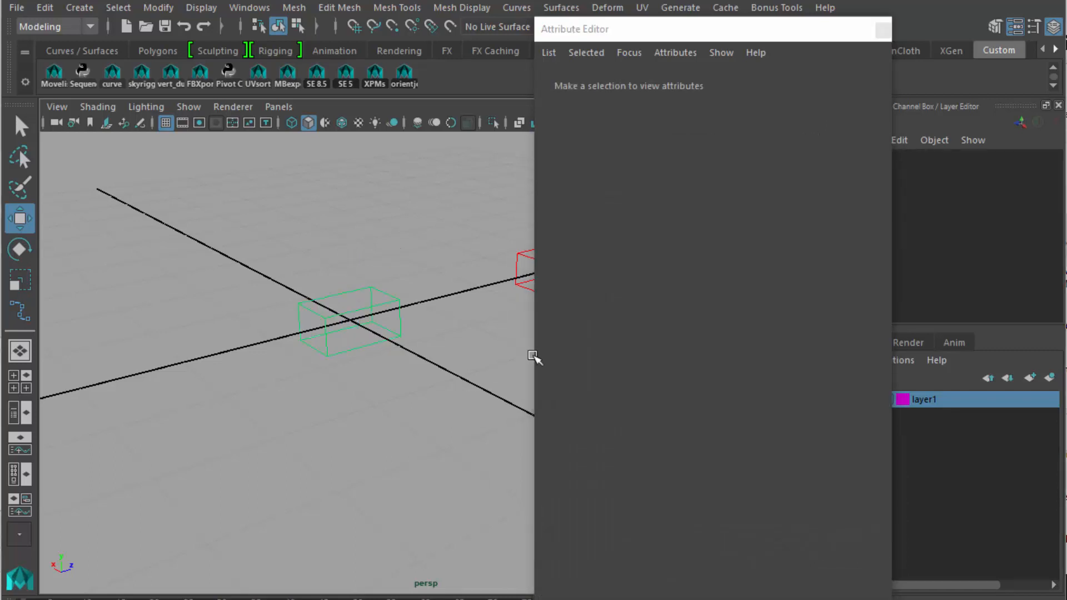
pyautogui.click(883, 31)
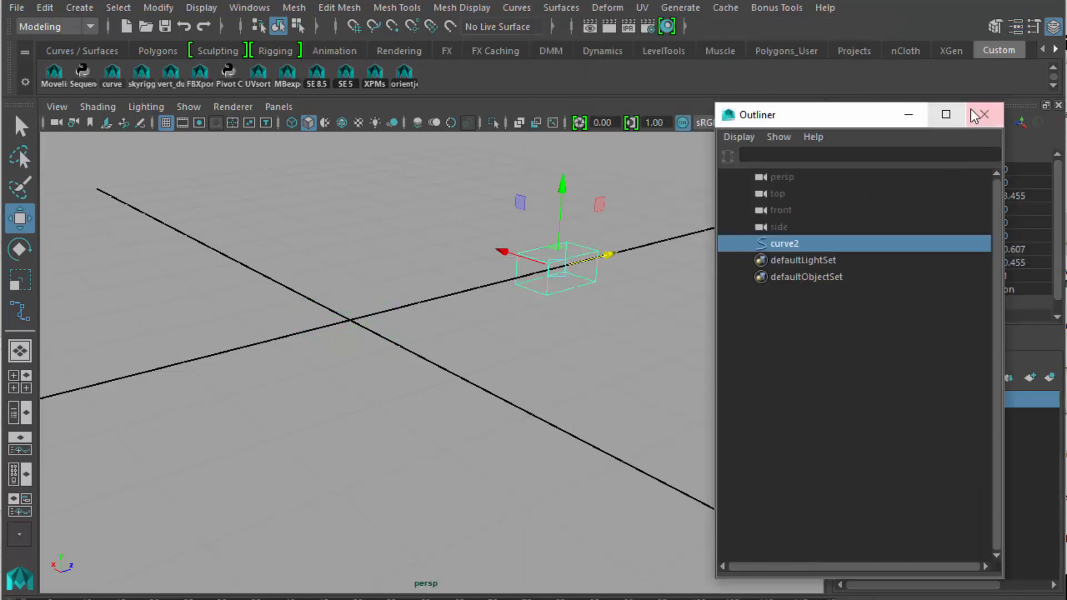
# Close the Outliner and delete the remaining red cube curve.
pyautogui.click(983, 114)
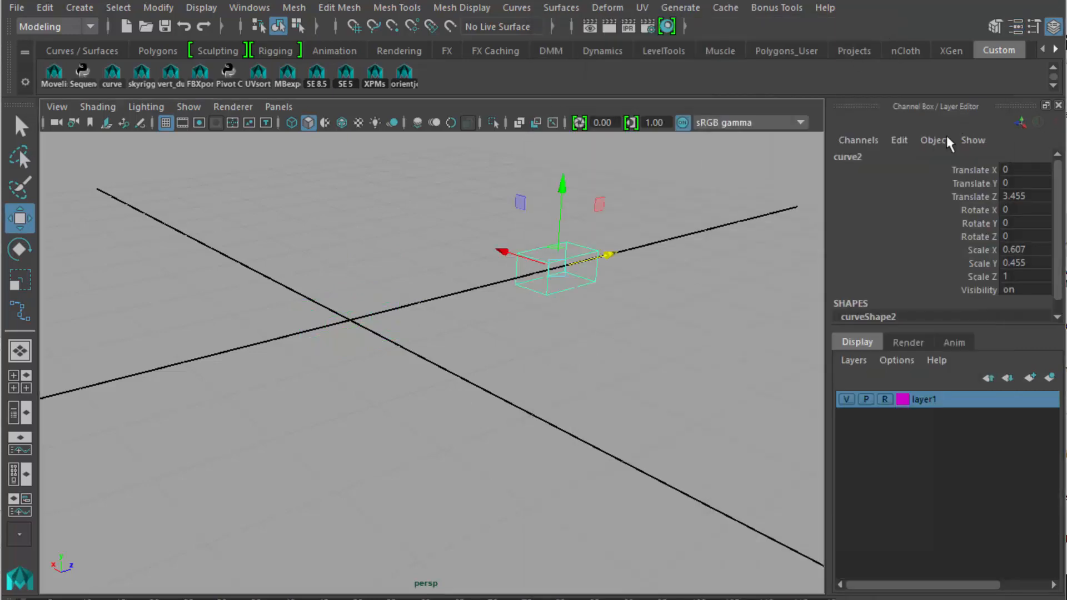
pyautogui.click(712, 296)
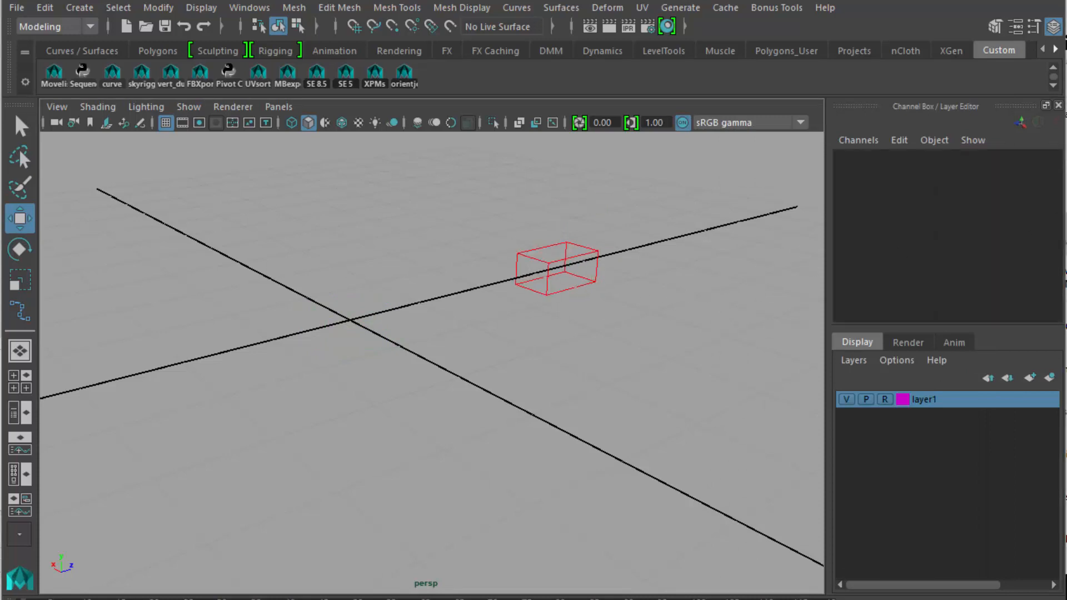
pyautogui.moveTo(676, 227); pyautogui.dragTo(494, 359)
pyautogui.press('Delete')
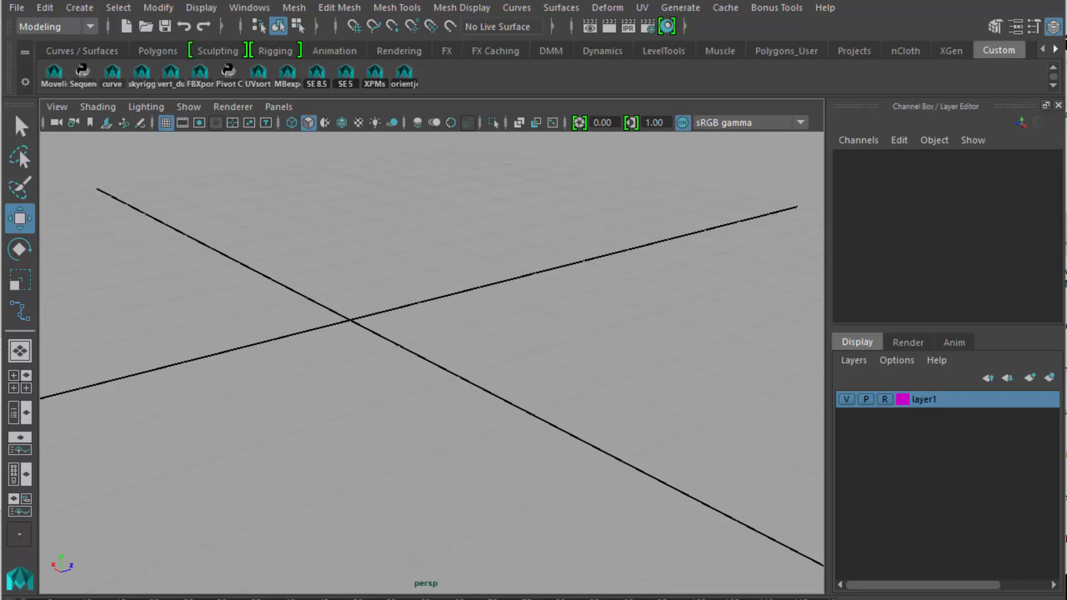
# Import the control_templates file into the scene, accept the data-loss warning, and open the Outliner.
pyautogui.moveTo(977, 242); pyautogui.dragTo(330, 411)
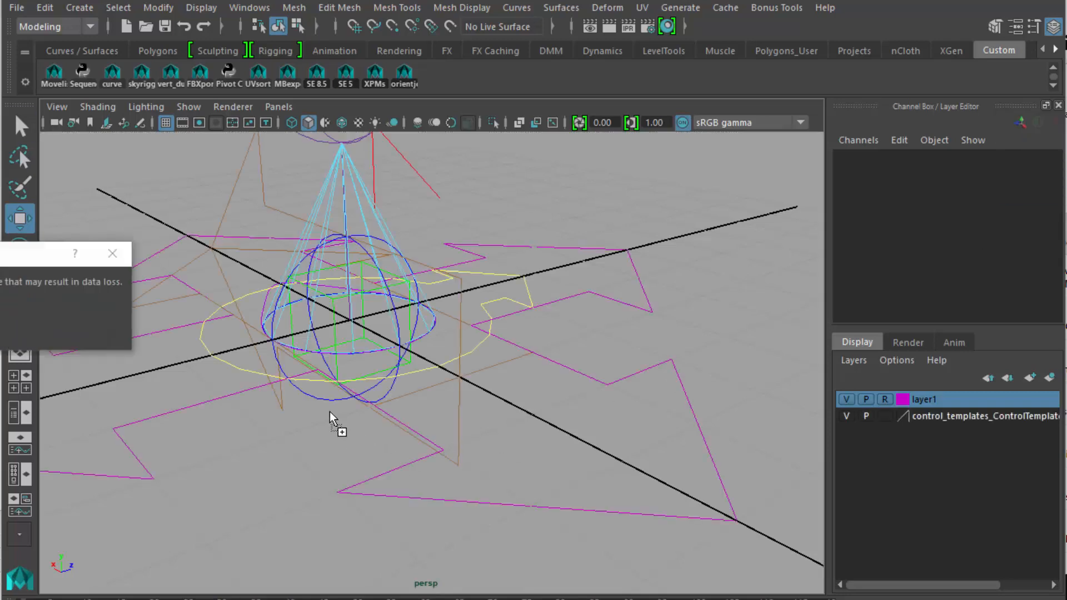
pyautogui.press('Return')
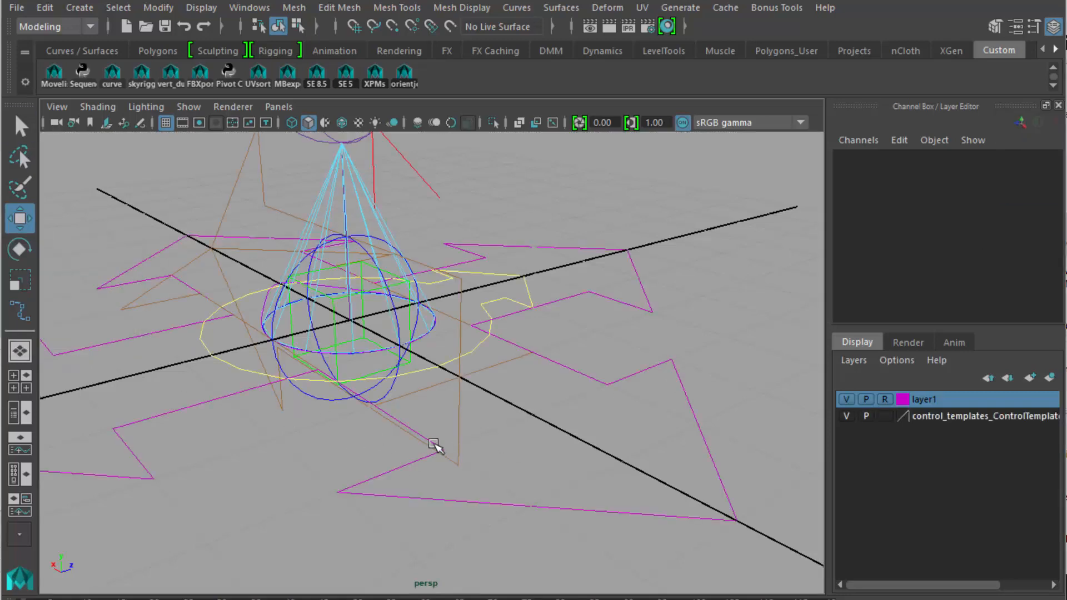
pyautogui.scroll(-5, 438, 448)
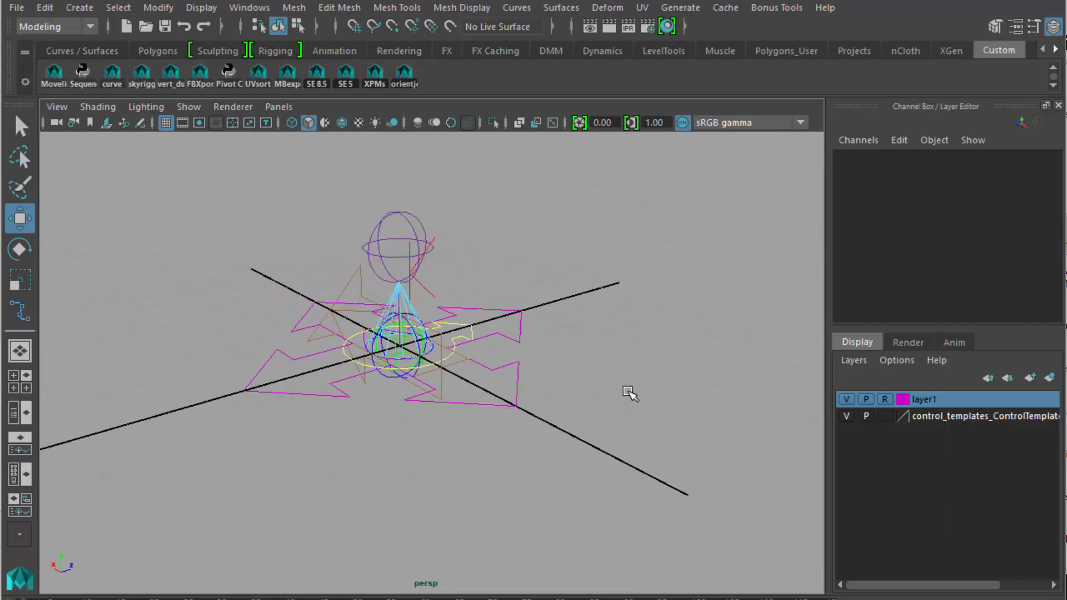
pyautogui.hotkey('shift', 'o')
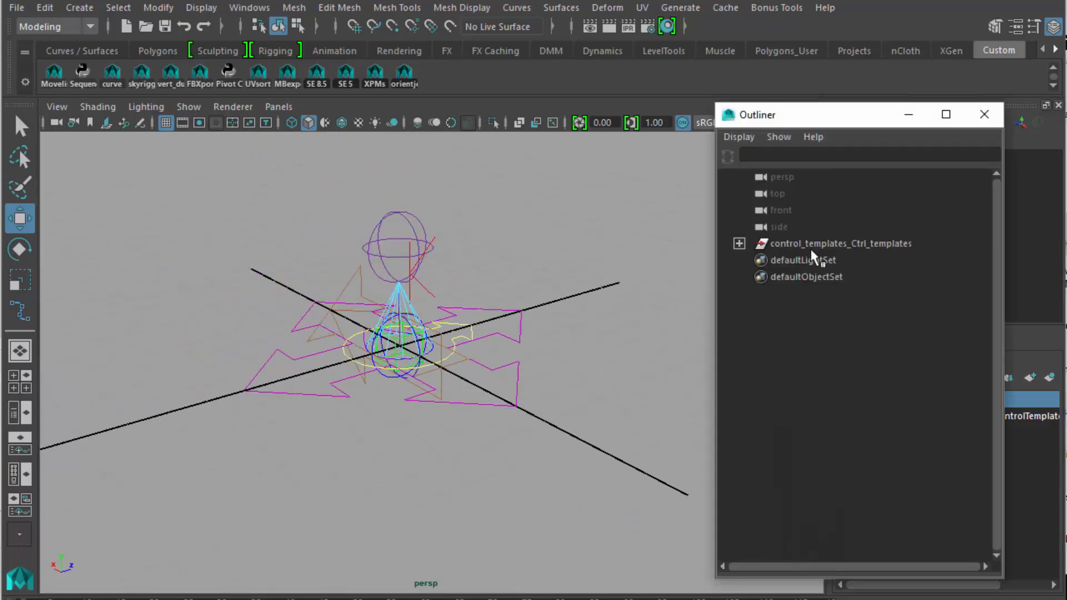
# Expand the control_templates_Ctrl_templates group in the Outliner to examine the imported control curves.
pyautogui.click(739, 244)
pyautogui.moveTo(852, 117); pyautogui.dragTo(730, 109)
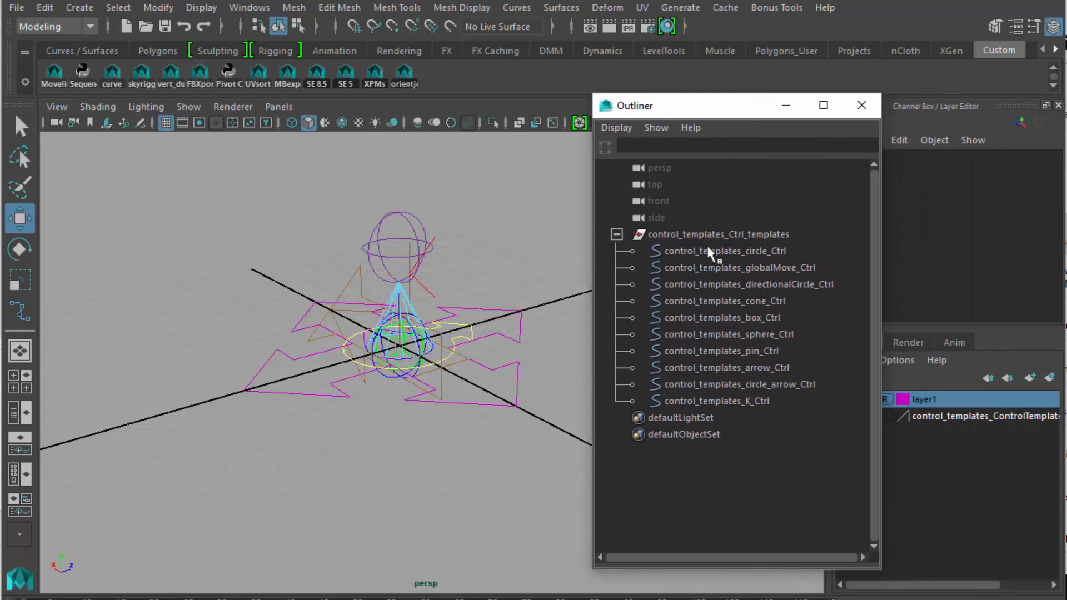
pyautogui.moveTo(729, 399); pyautogui.dragTo(736, 259)
pyautogui.click(472, 385)
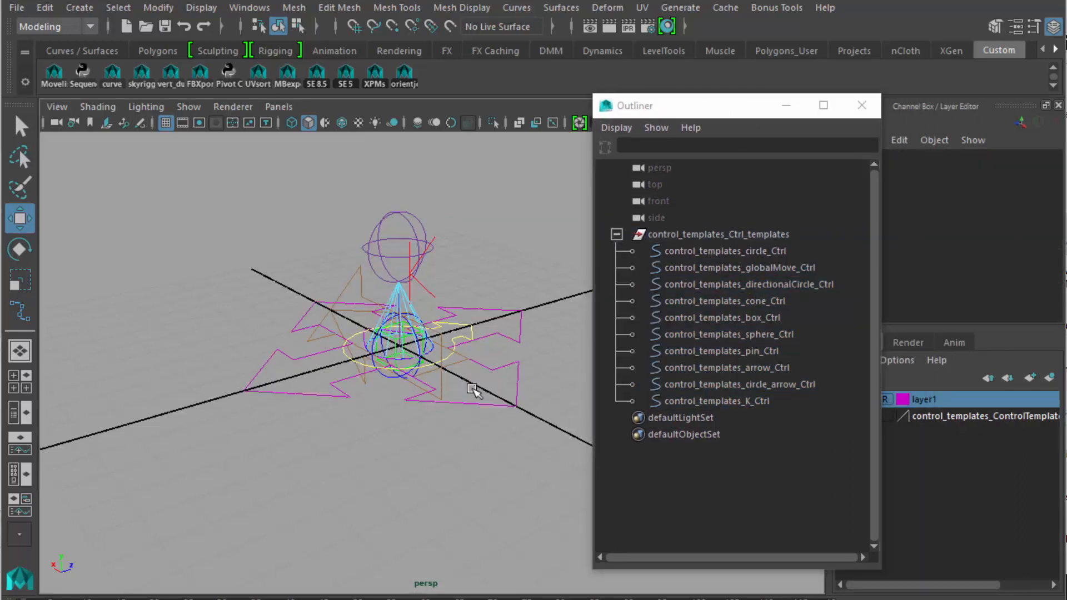
# Move the cone control to about -7.2 and the circle arrow control to about -7.36 along Z.
pyautogui.click(428, 316)
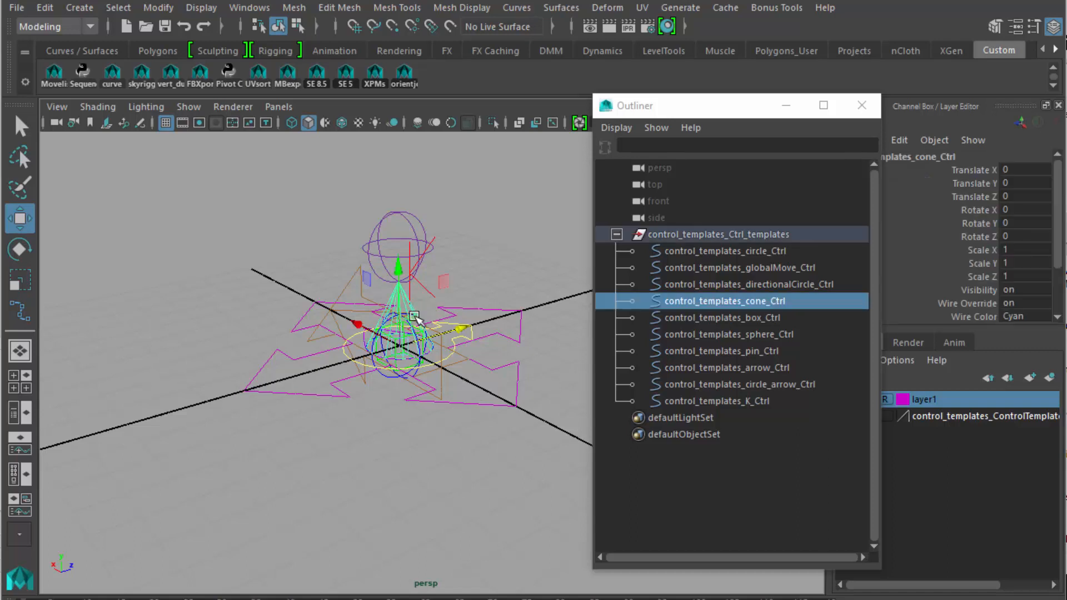
pyautogui.moveTo(459, 329); pyautogui.dragTo(286, 432)
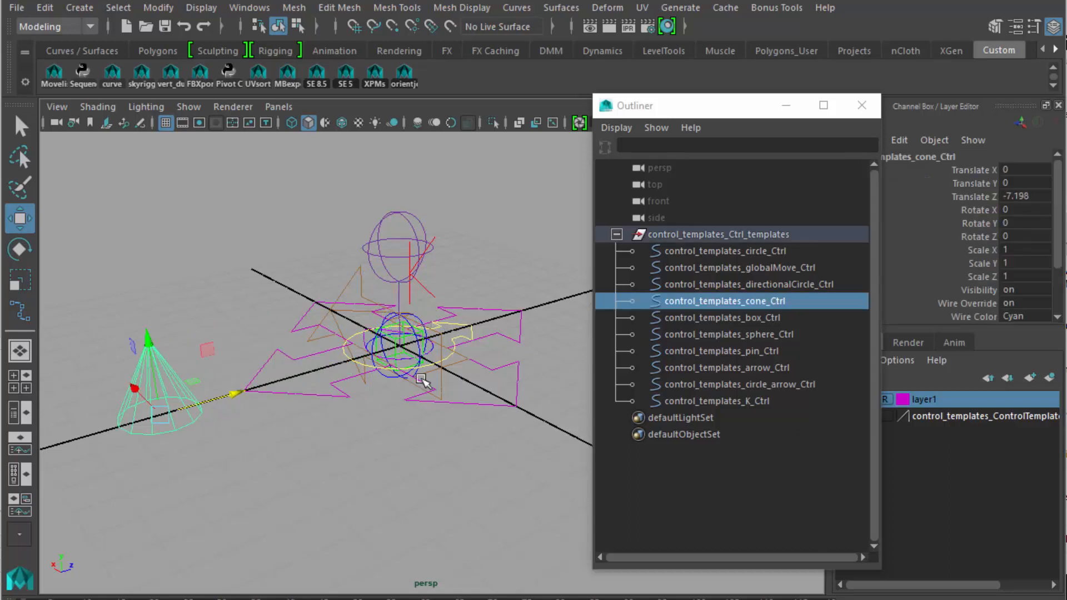
pyautogui.click(441, 336)
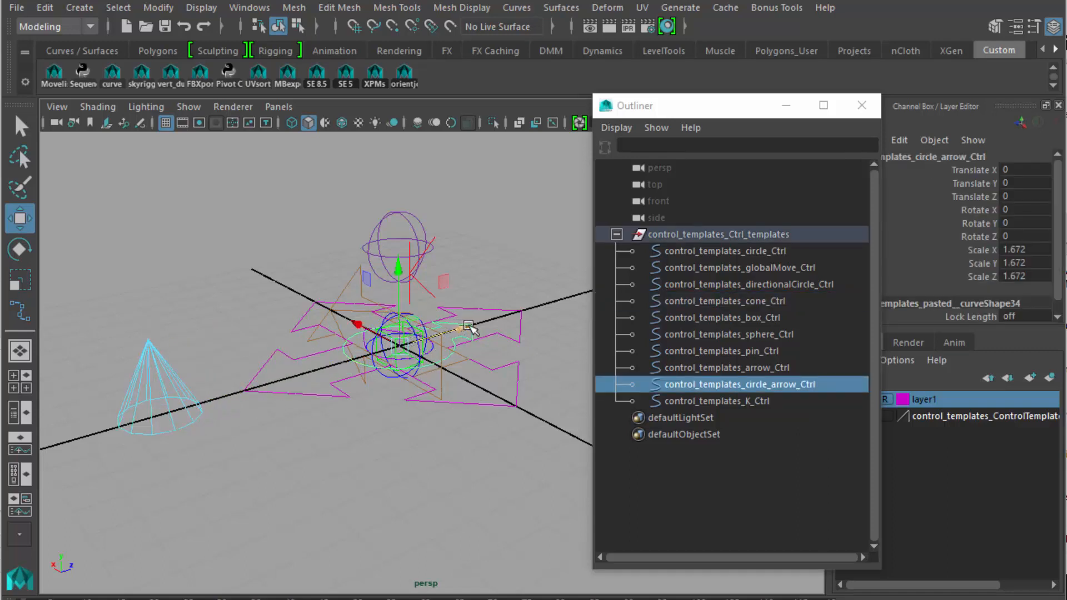
pyautogui.moveTo(465, 328); pyautogui.dragTo(264, 465)
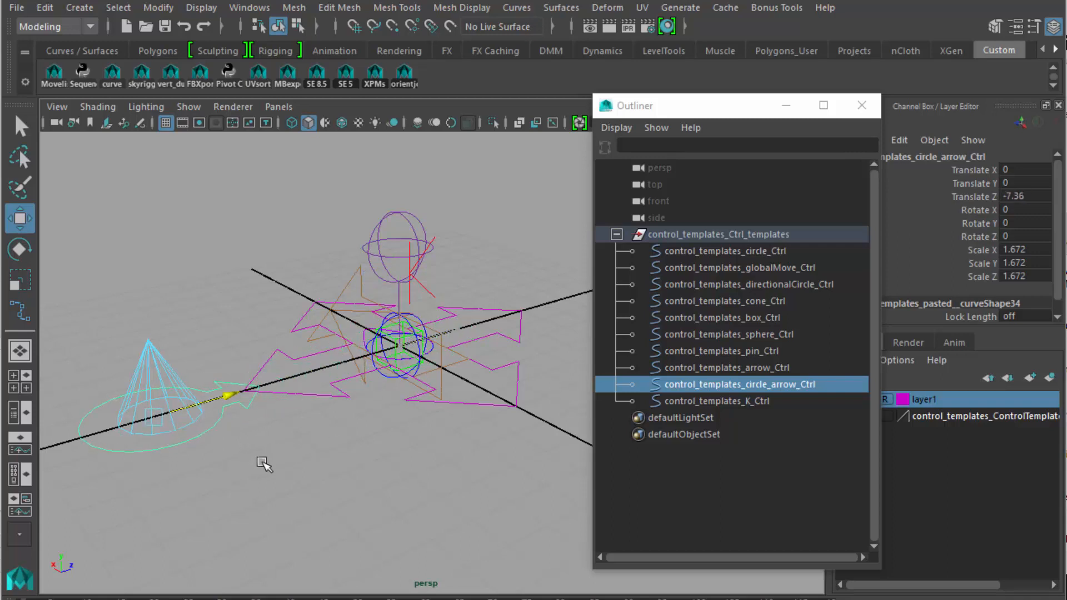
# Move the globalMove control to about 13.5 and the brown arrow control to about -7.1 along X.
pyautogui.click(336, 387)
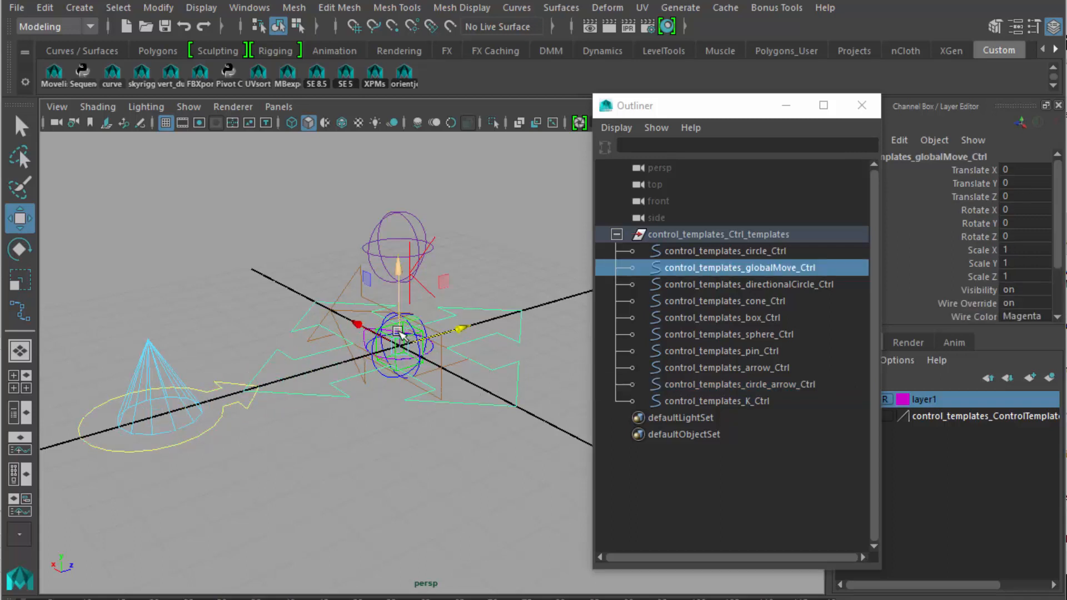
pyautogui.moveTo(360, 327); pyautogui.dragTo(195, 212)
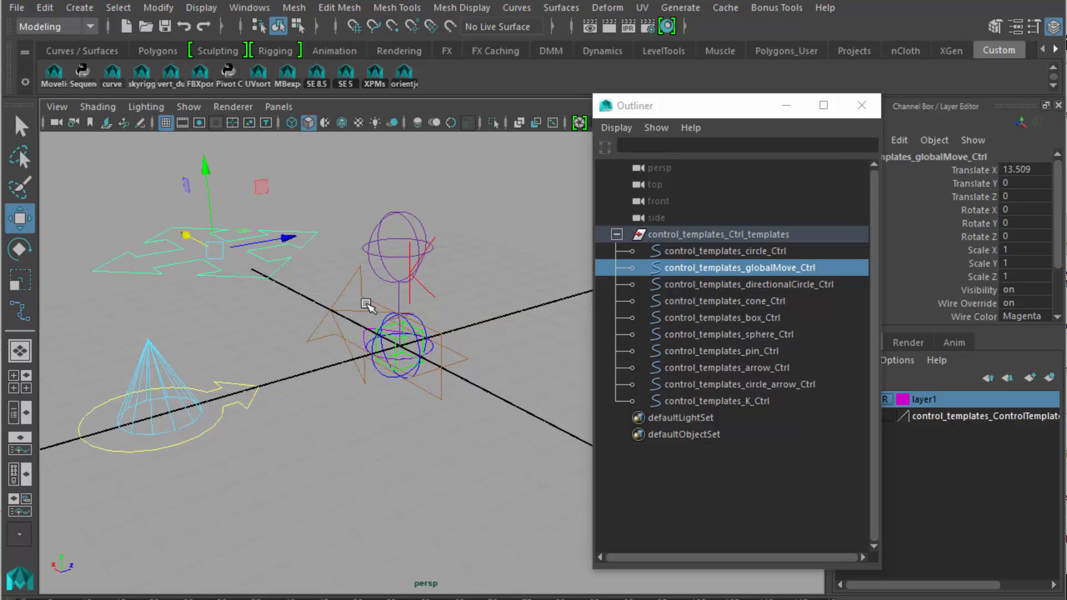
pyautogui.click(369, 305)
pyautogui.click(356, 310)
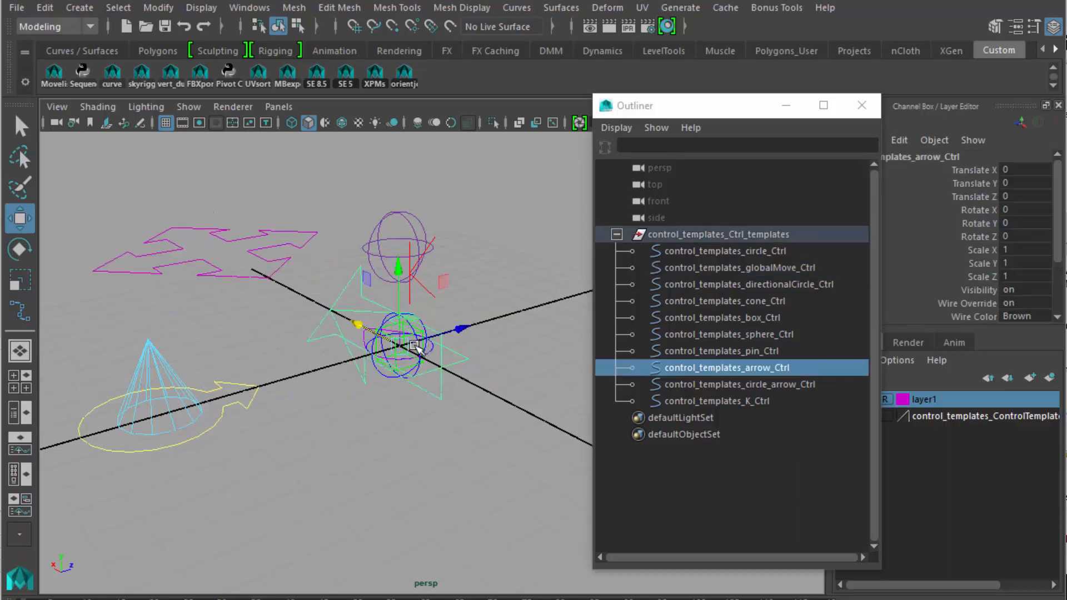
pyautogui.moveTo(356, 322); pyautogui.dragTo(465, 445)
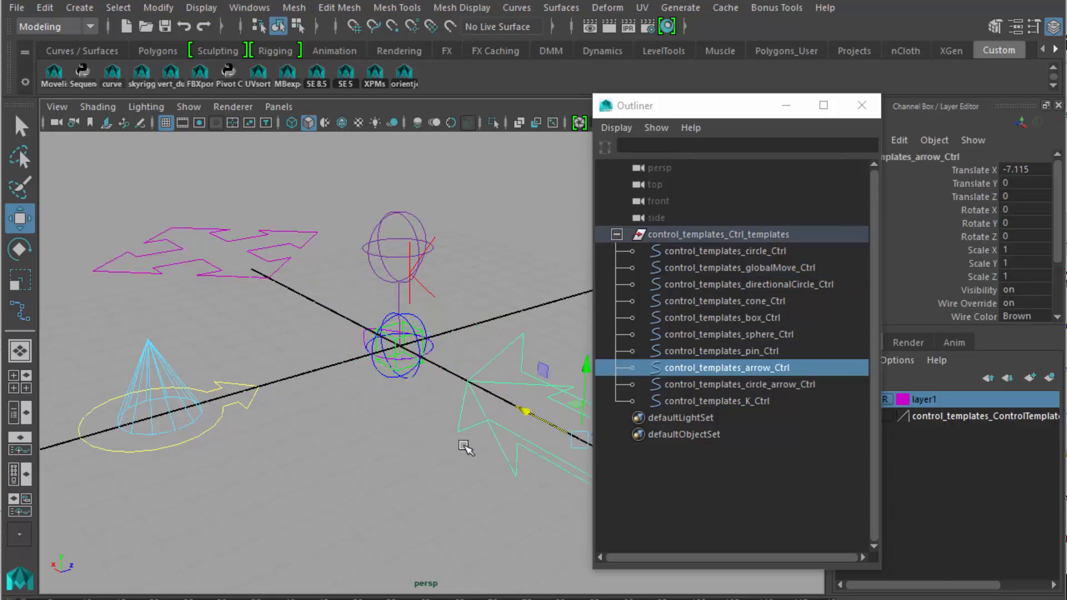
# Close the Outliner and briefly select all the control template curves in the viewport, ending with nothing selected.
pyautogui.keyDown('alt'); pyautogui.moveTo(400, 469); pyautogui.dragTo(197, 503); pyautogui.keyUp('alt')
pyautogui.moveTo(289, 488)
pyautogui.keyDown('alt'); pyautogui.mouseDown()
pyautogui.moveTo(267, 486)
pyautogui.moveTo(302, 469)
pyautogui.moveTo(261, 487)
pyautogui.moveTo(282, 491)
pyautogui.mouseUp(); pyautogui.keyUp('alt')
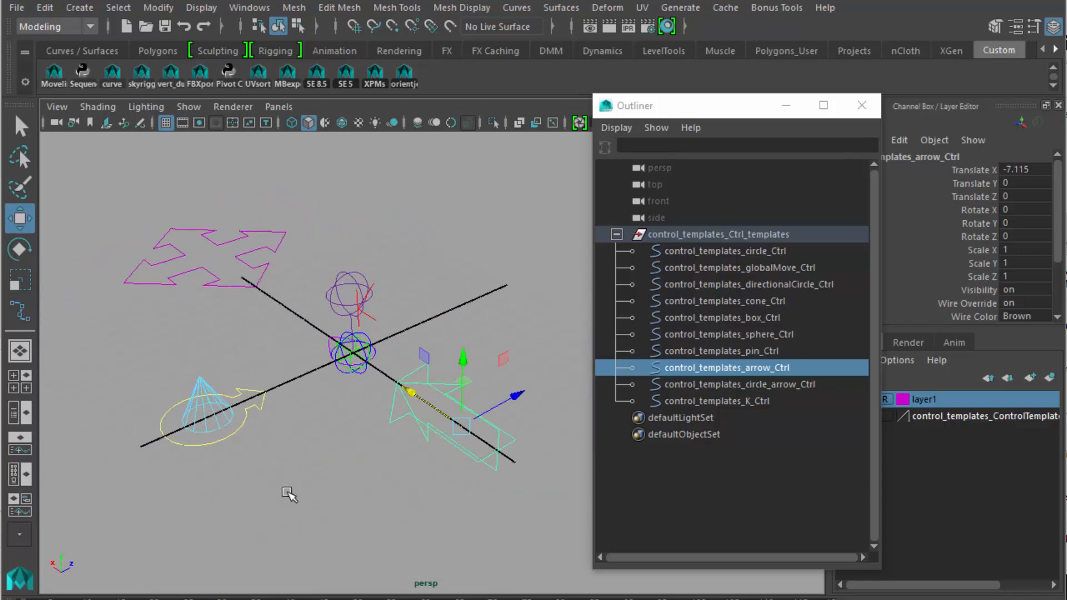
pyautogui.click(872, 107)
pyautogui.click(592, 364)
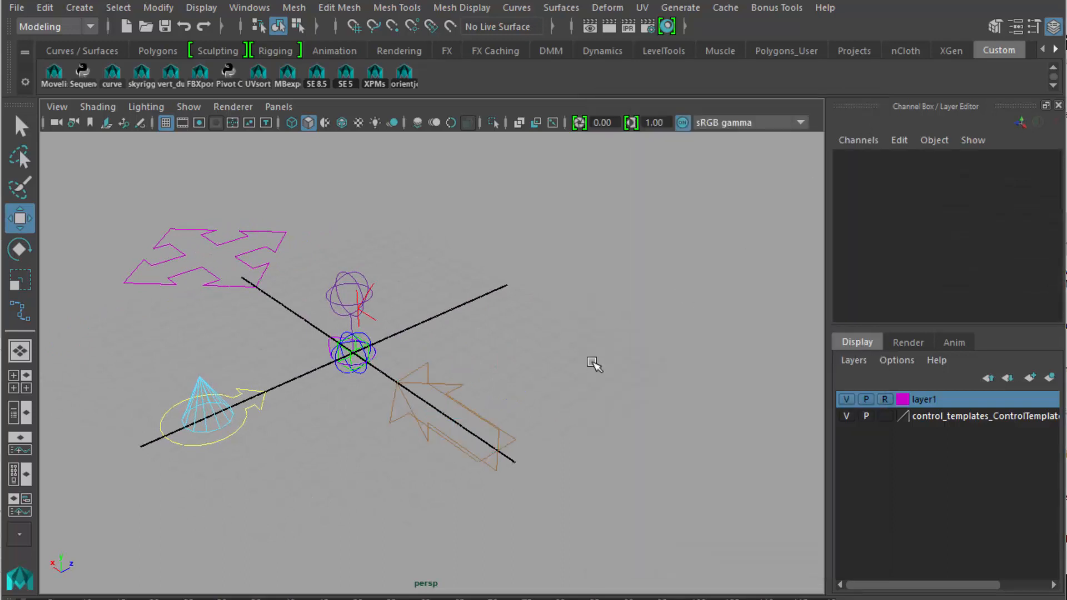
pyautogui.moveTo(191, 245); pyautogui.dragTo(408, 459)
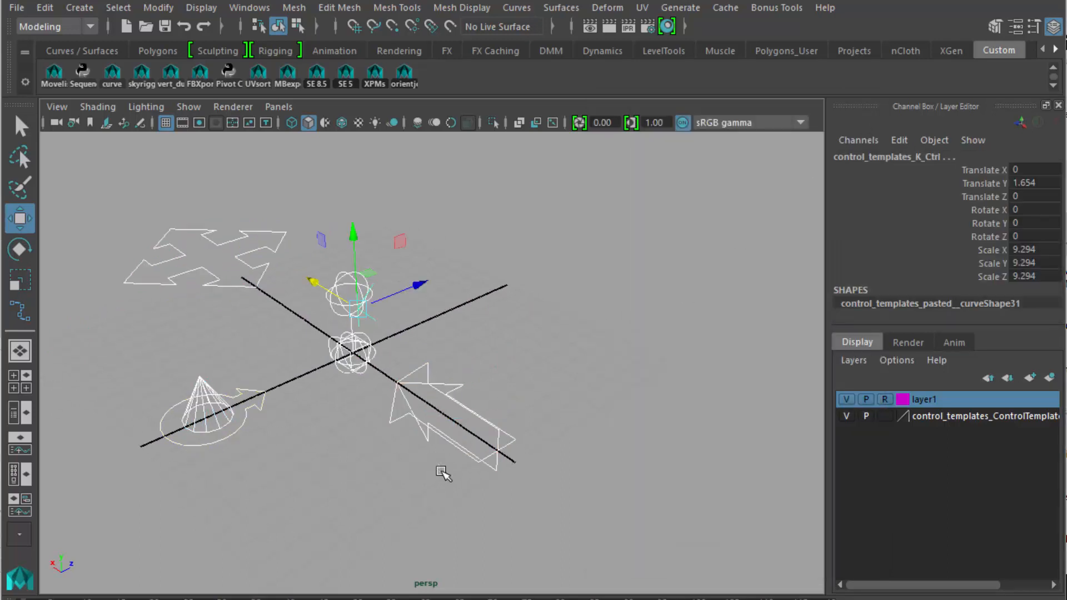
pyautogui.click(584, 397)
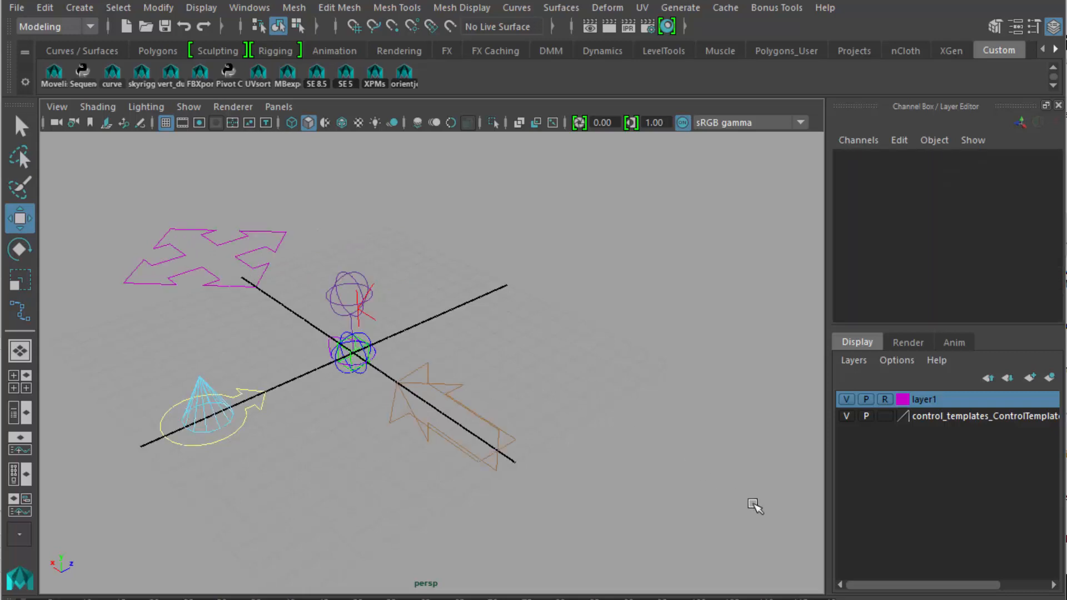